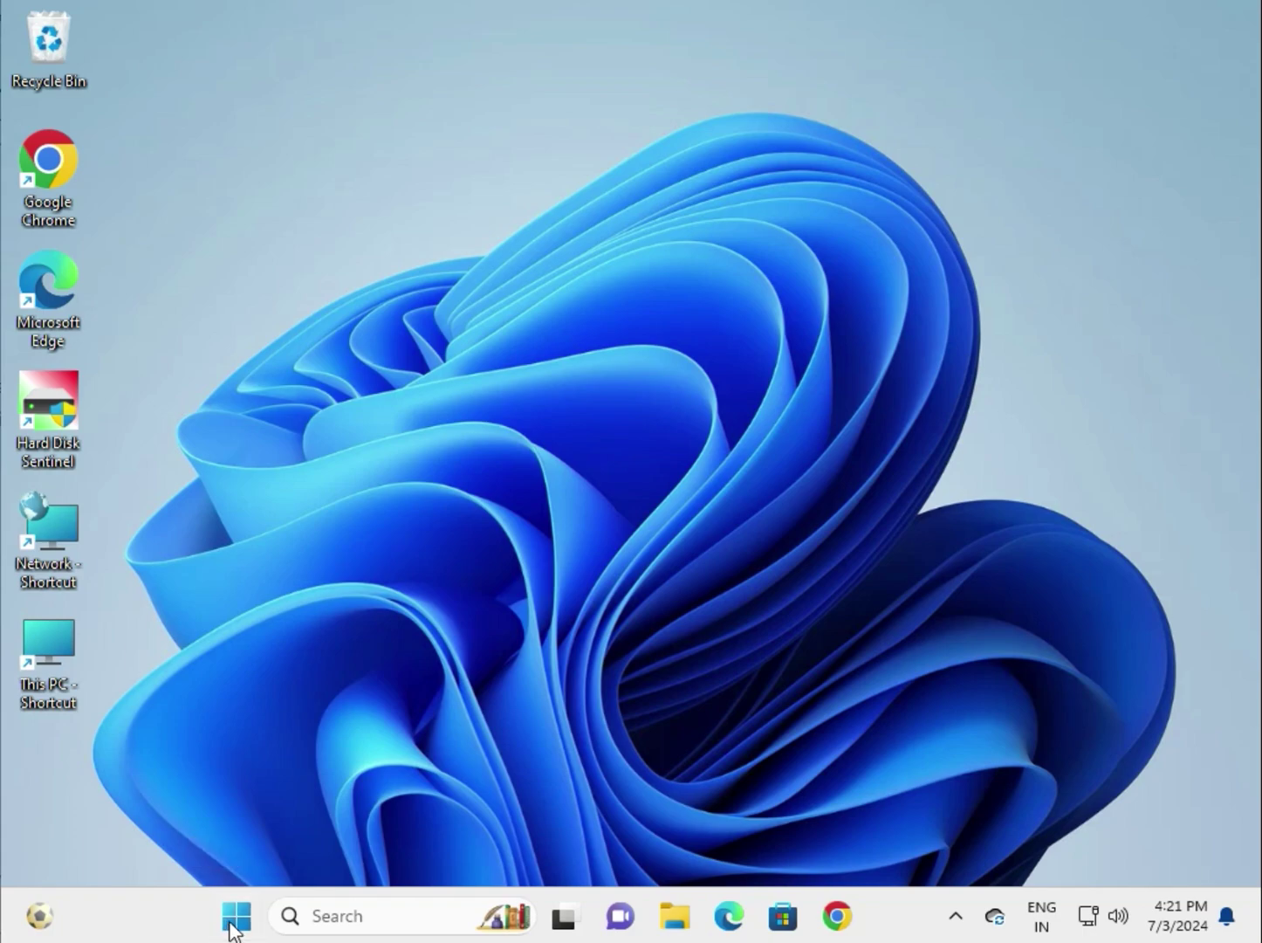
Step: Open Device Manager and select Standard PS/2 Keyboard under Keyboards
{"action": "right_click", "coordinate": [234, 927]}
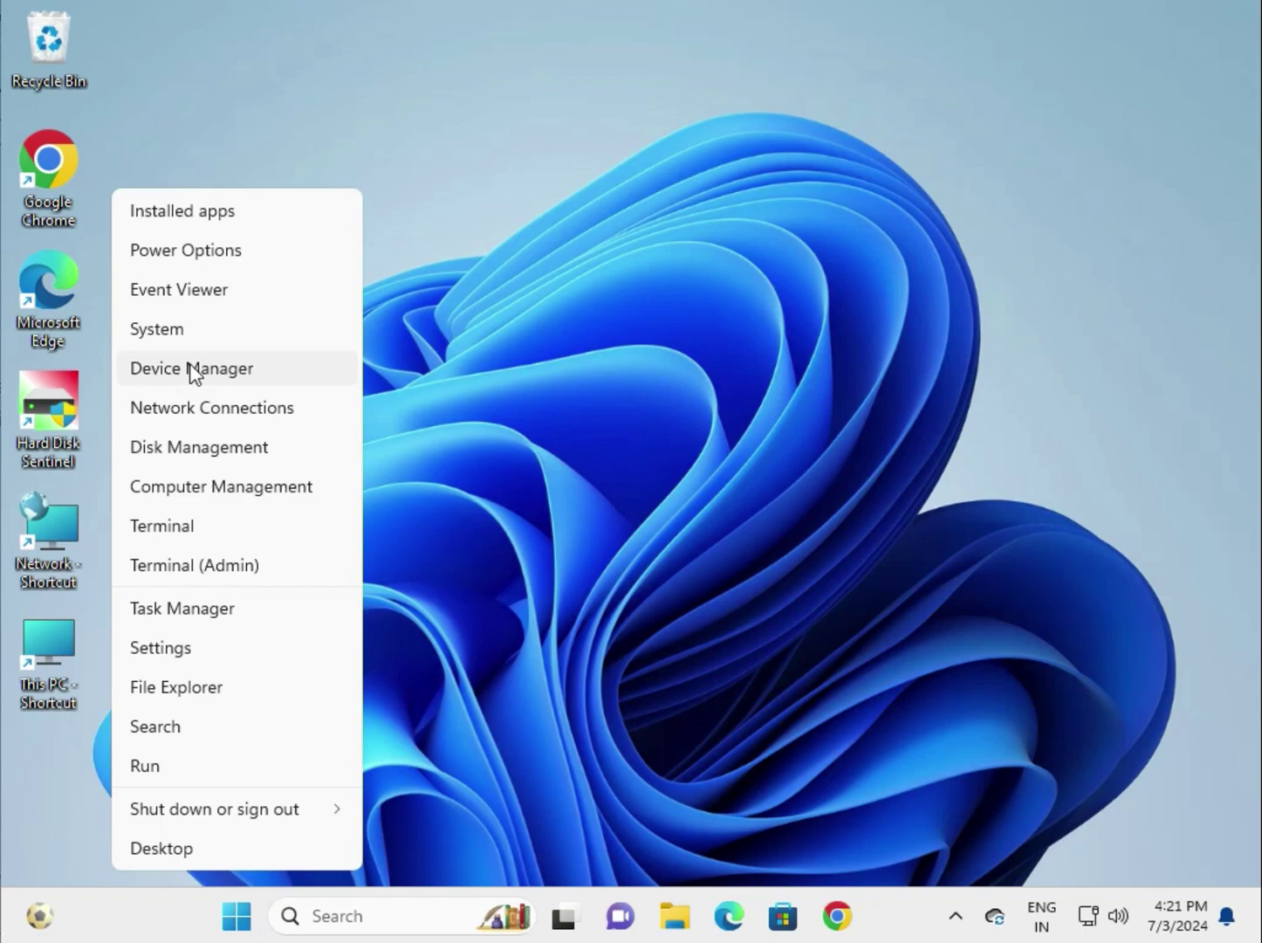
{"action": "left_click", "coordinate": [187, 369]}
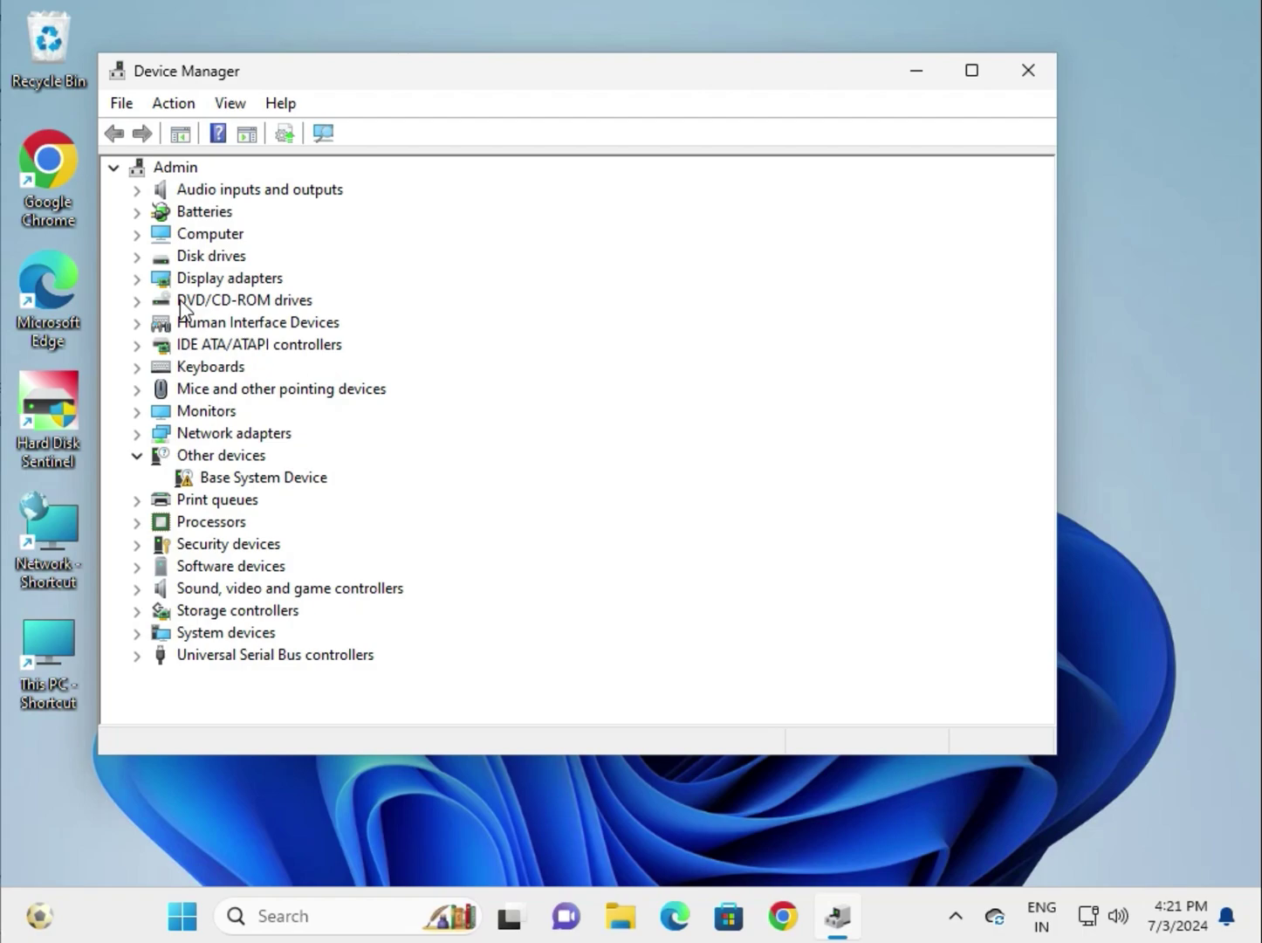
{"action": "left_click", "coordinate": [138, 367]}
{"action": "left_click", "coordinate": [205, 369]}
{"action": "left_click", "coordinate": [244, 388]}
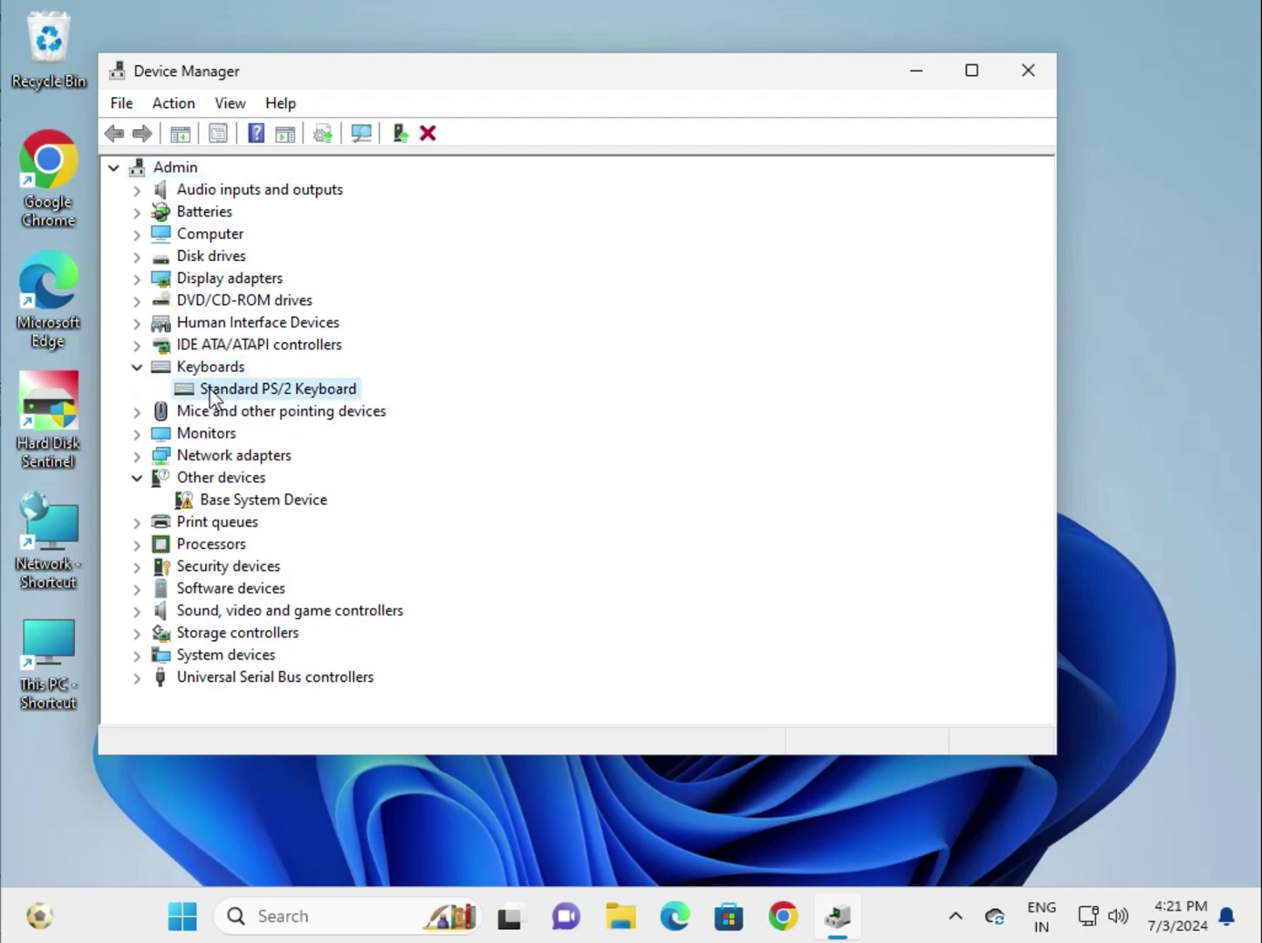
Step: Search automatically for a newer keyboard driver; the best driver is already installed
{"action": "right_click", "coordinate": [312, 391]}
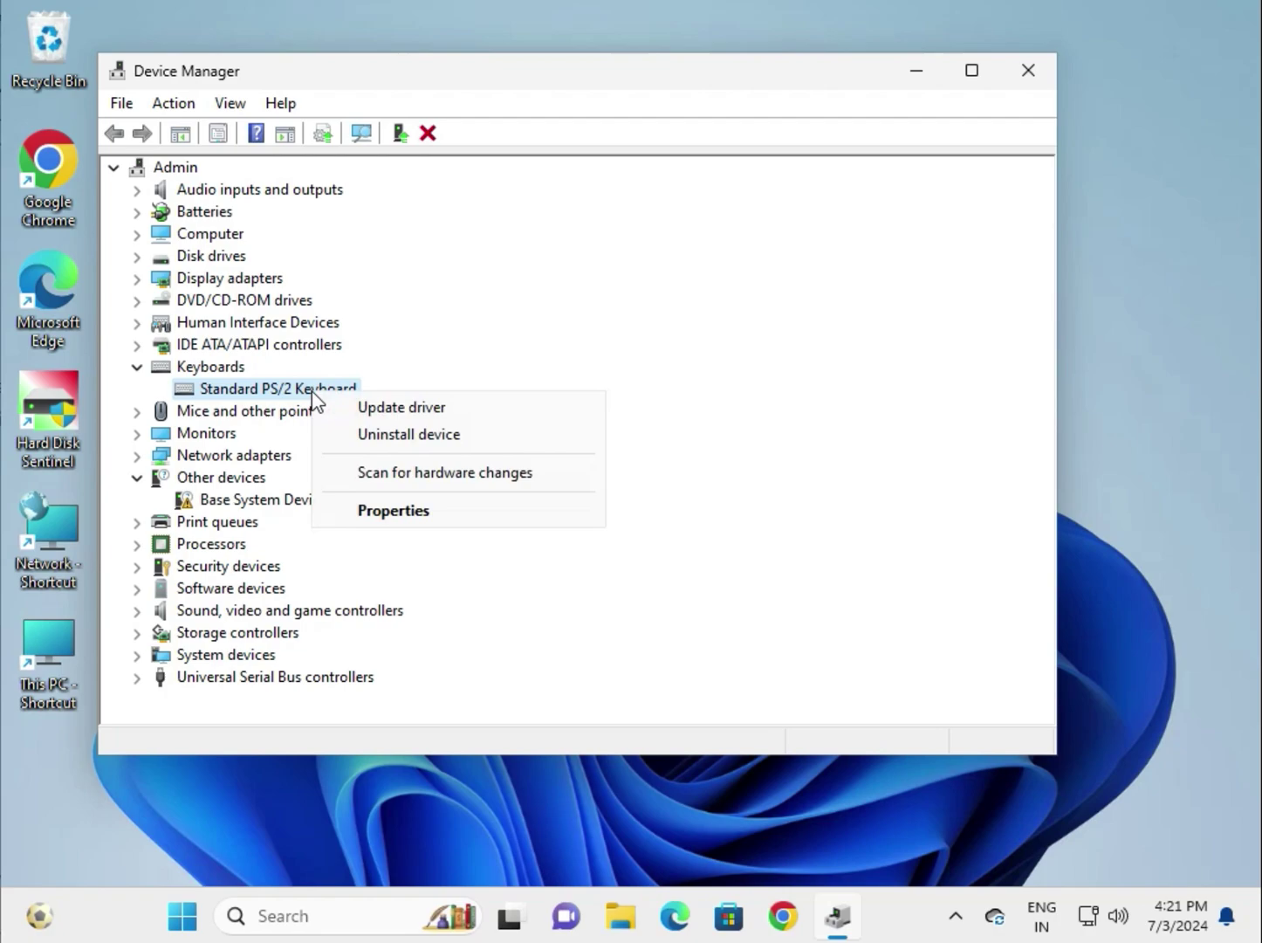
{"action": "left_click", "coordinate": [417, 414]}
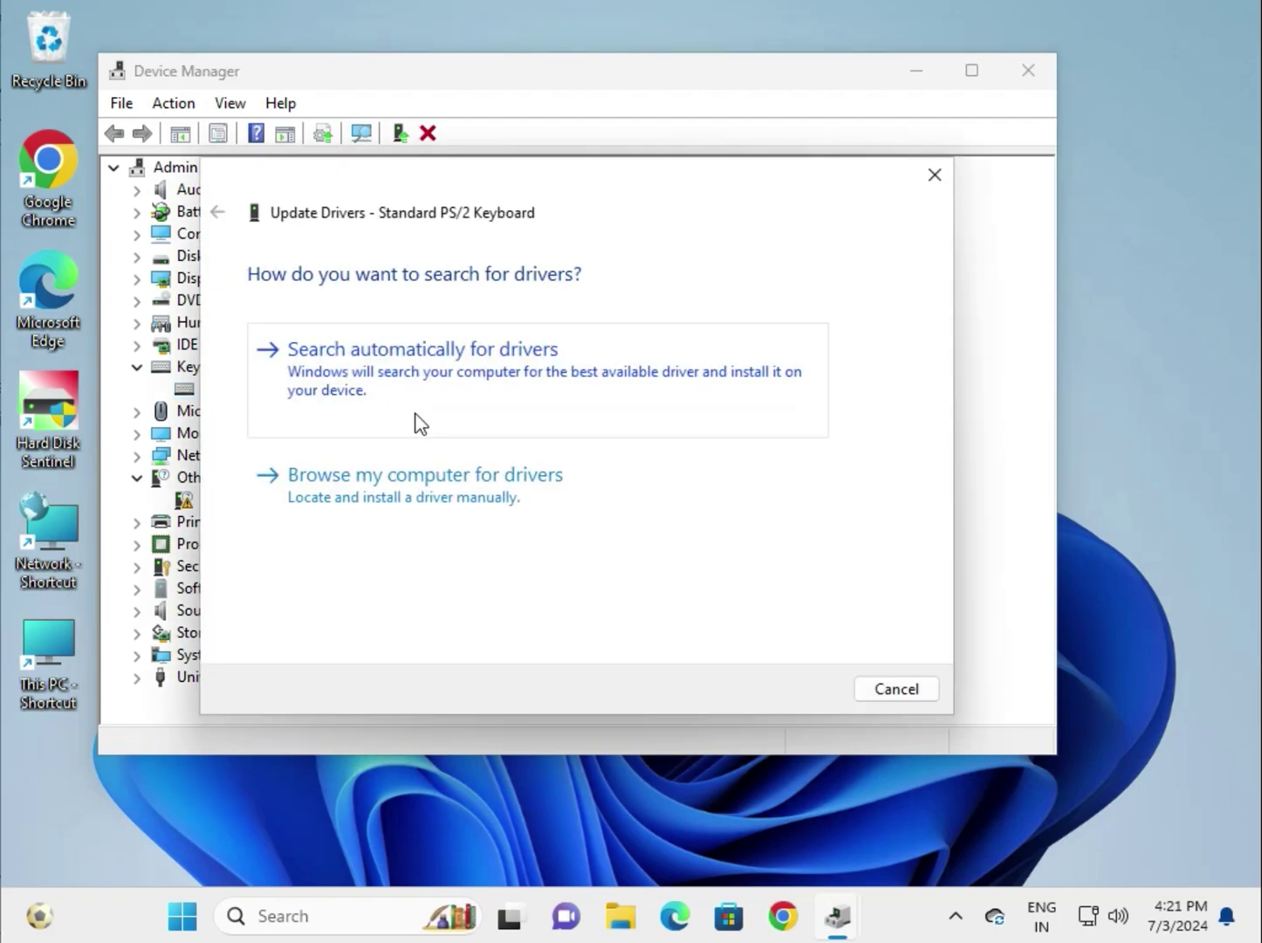
{"action": "left_click", "coordinate": [418, 421]}
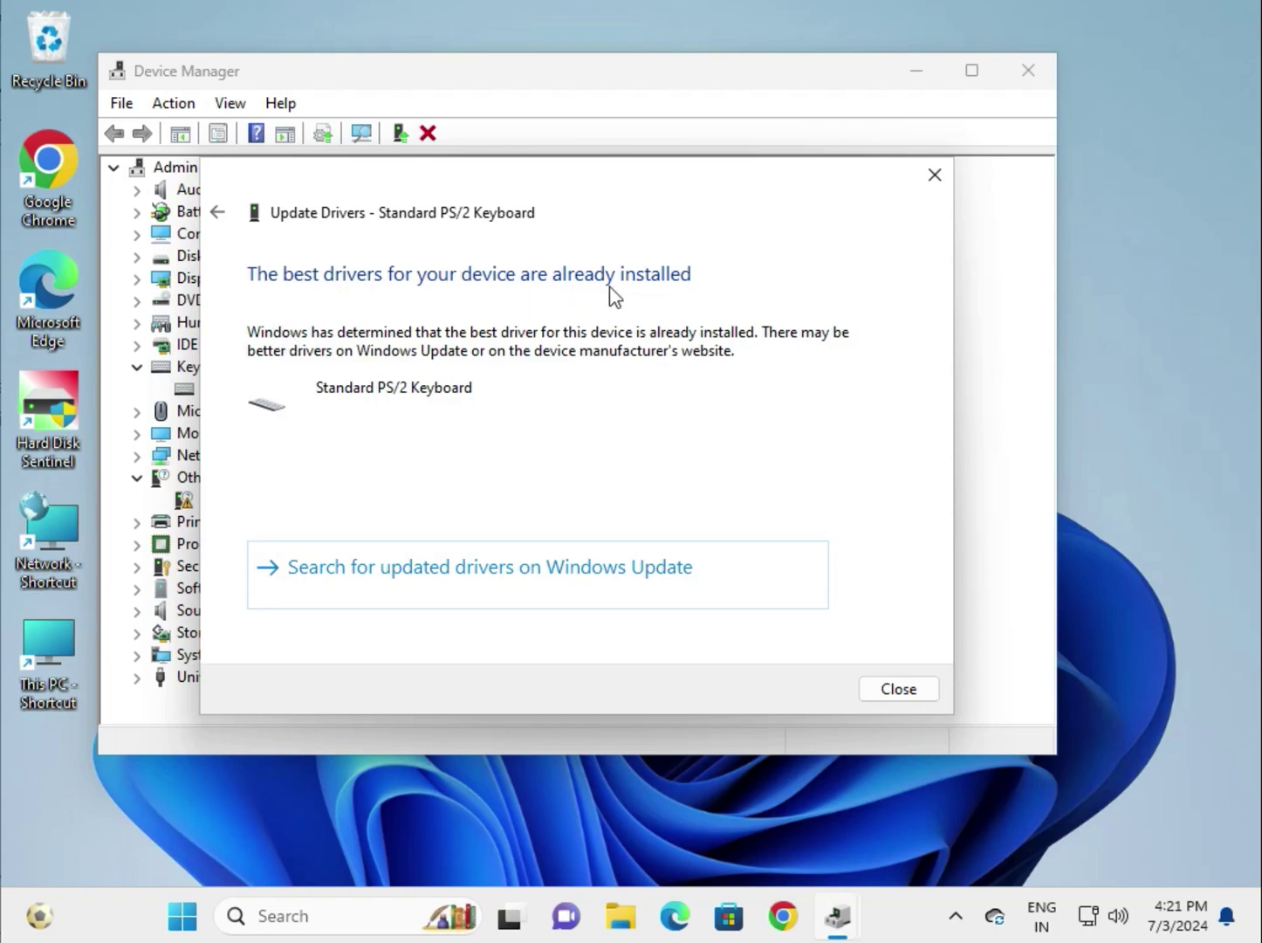
{"action": "left_click", "coordinate": [934, 178]}
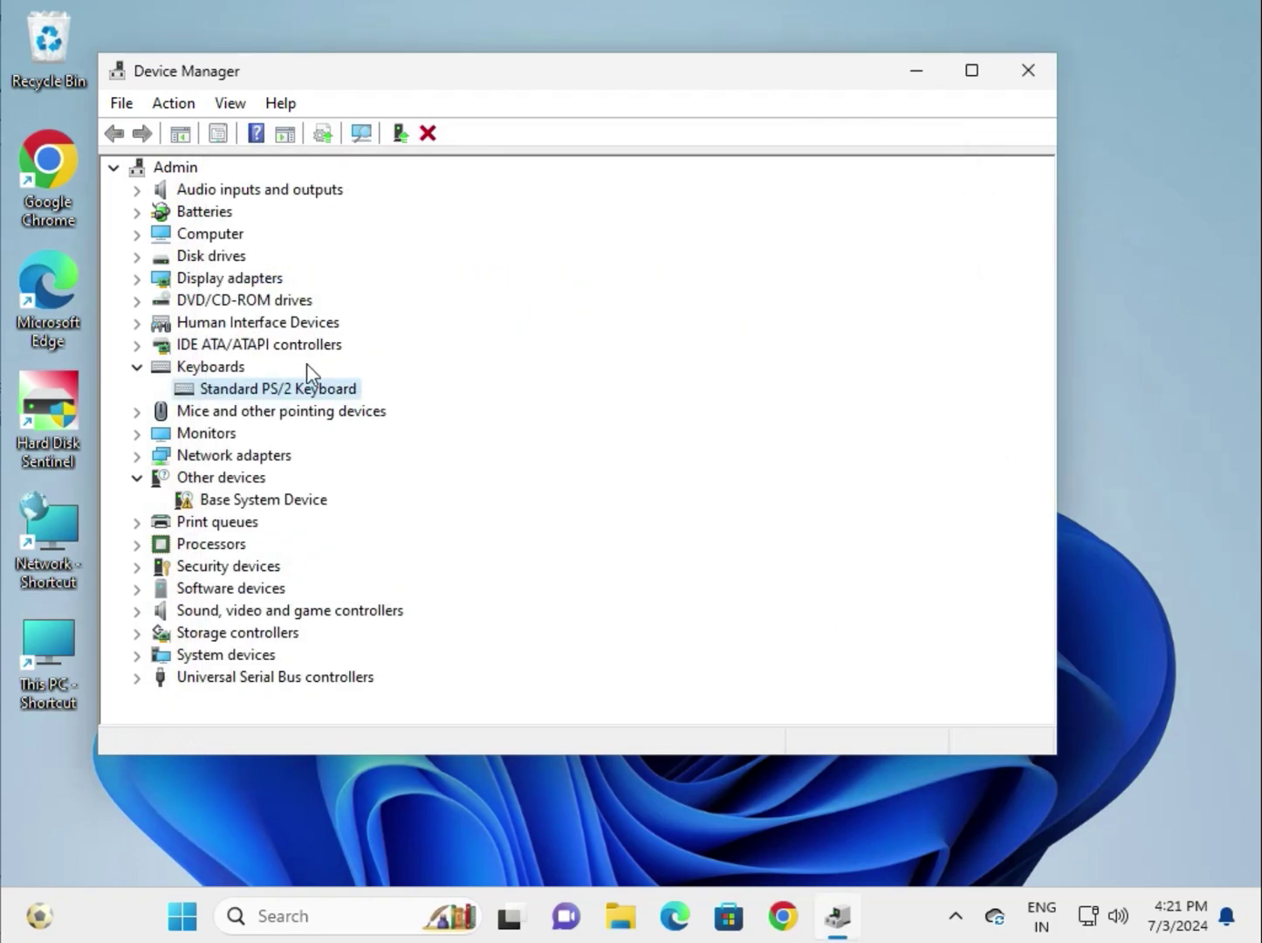
Step: Scan for hardware changes so the Standard PS/2 Keyboard is redetected
{"action": "right_click", "coordinate": [291, 394]}
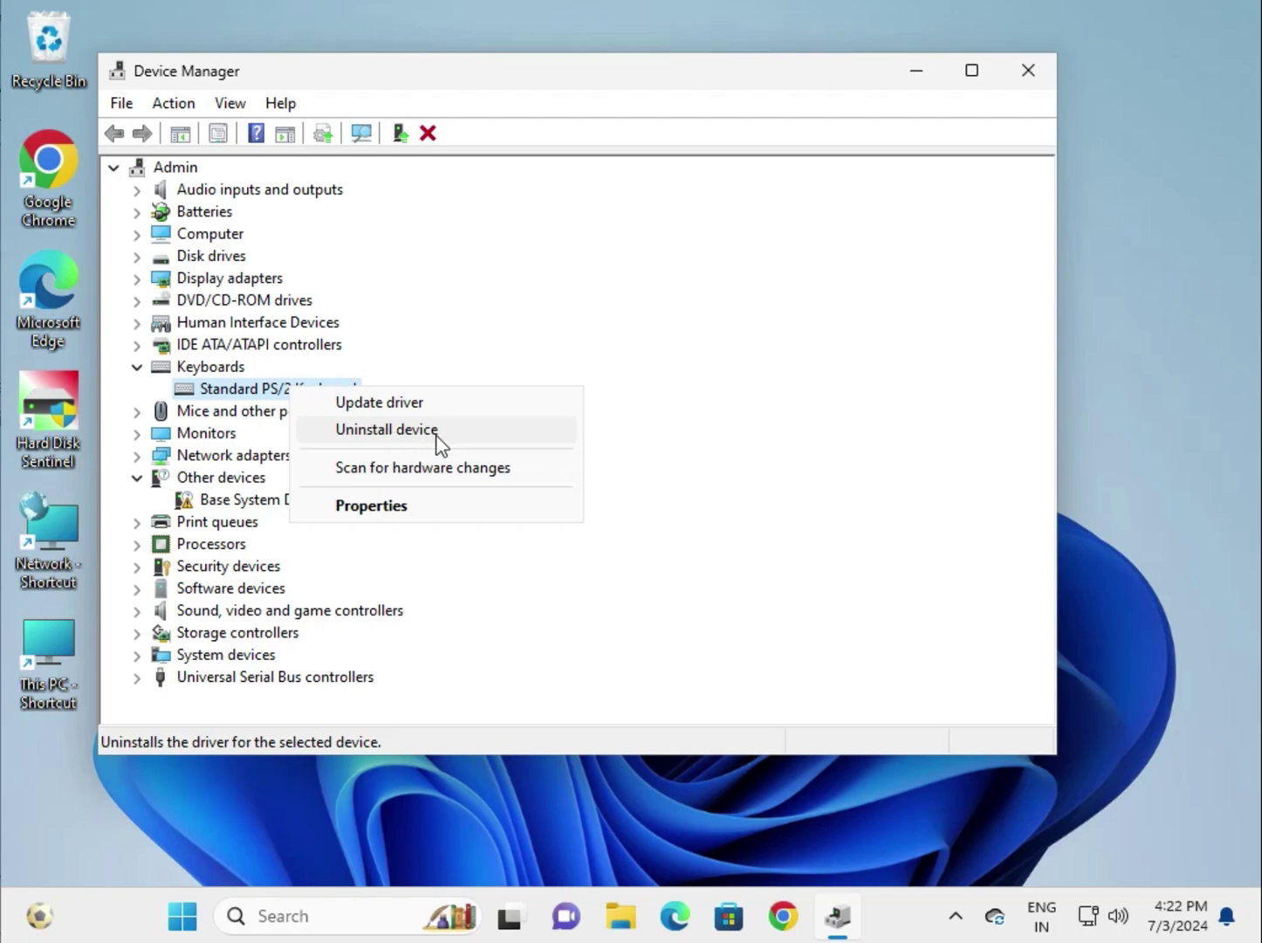
{"action": "left_click", "coordinate": [417, 242]}
{"action": "left_click", "coordinate": [369, 137]}
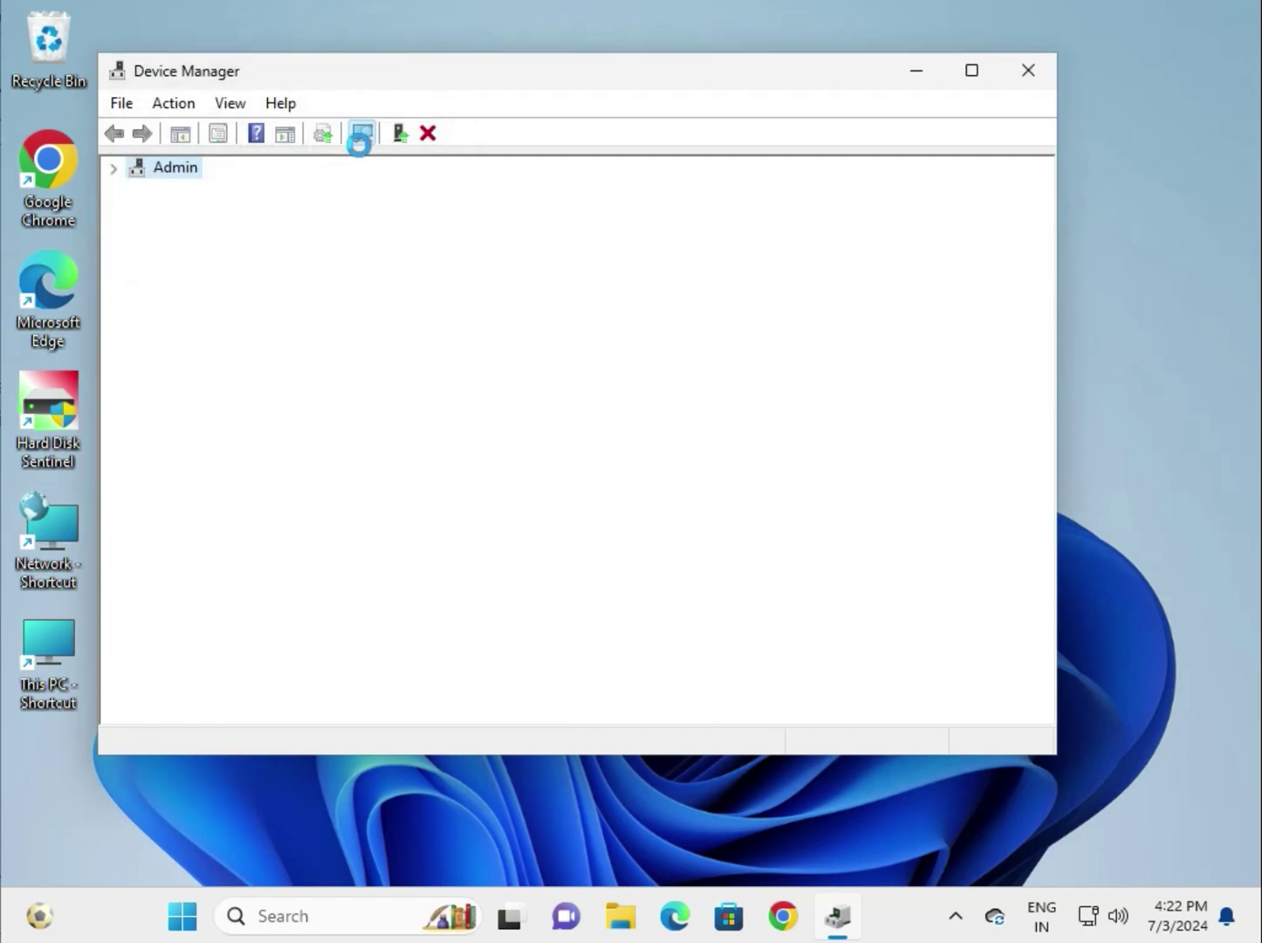
{"action": "left_click", "coordinate": [368, 140]}
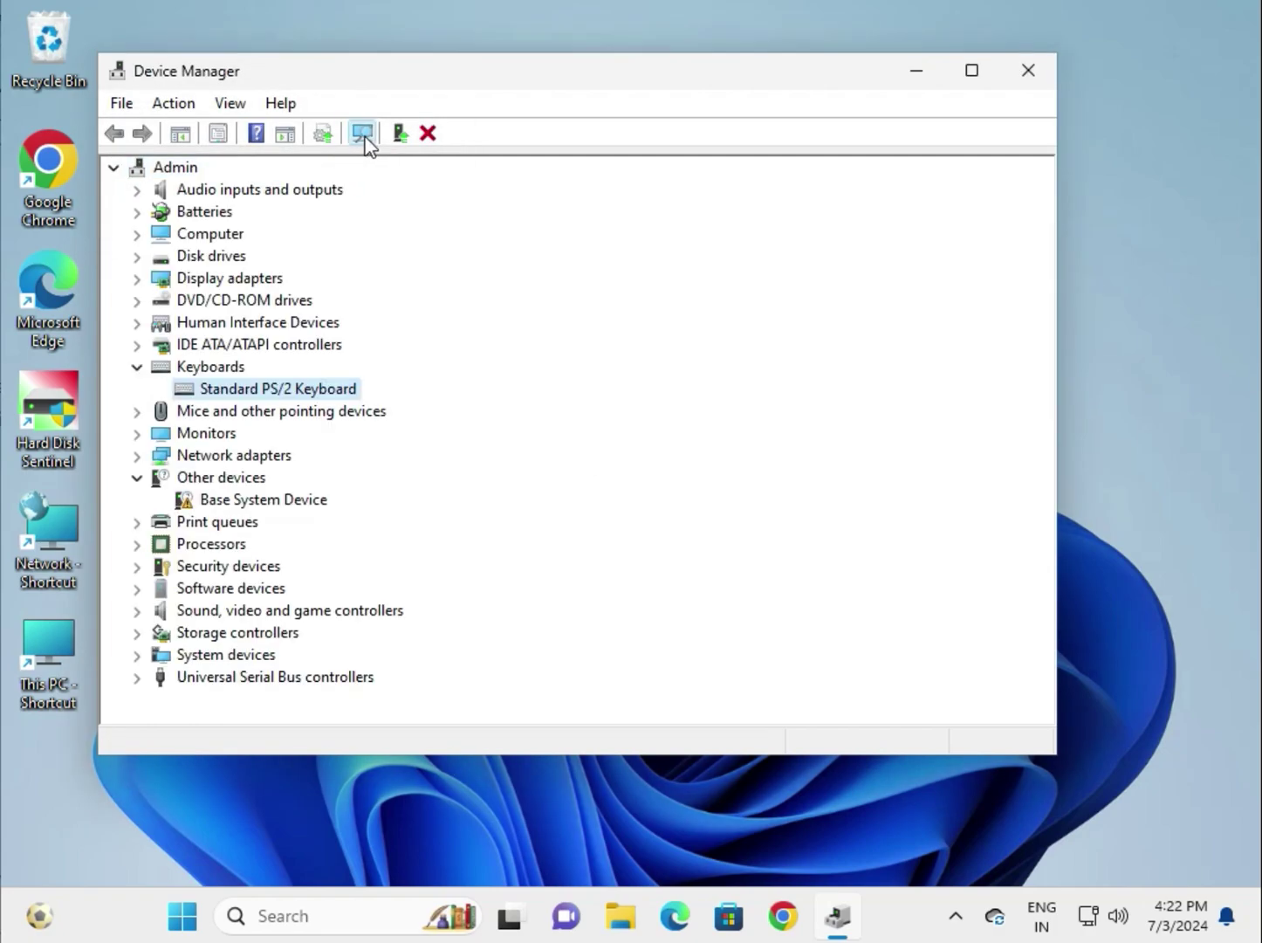
Step: Recheck the Standard PS/2 Keyboard driver, then close Device Manager
{"action": "double_click", "coordinate": [138, 369]}
{"action": "left_click", "coordinate": [249, 394]}
{"action": "right_click", "coordinate": [249, 395]}
{"action": "left_click", "coordinate": [309, 408]}
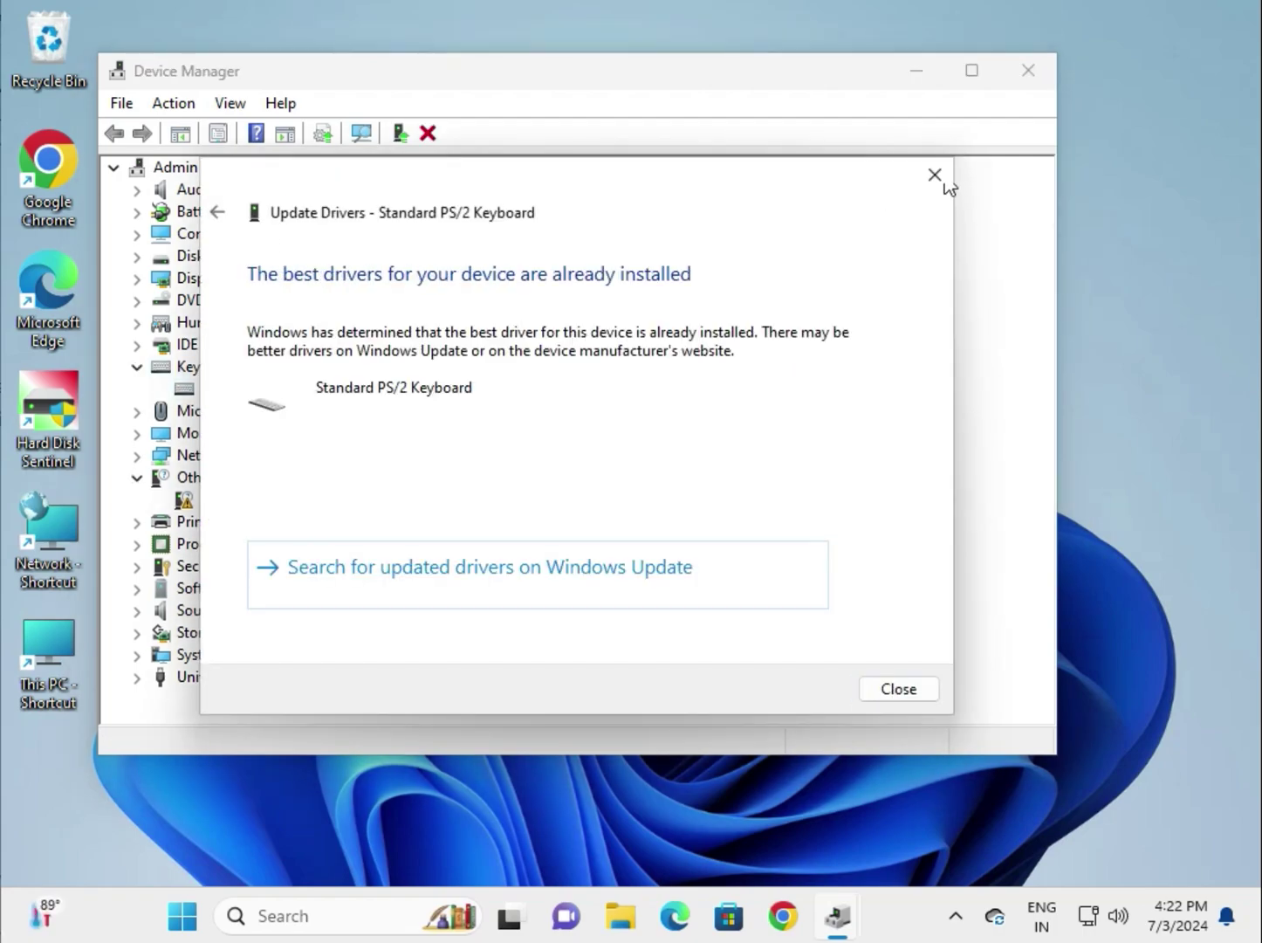
{"action": "left_click", "coordinate": [932, 177]}
{"action": "left_click", "coordinate": [1029, 70]}
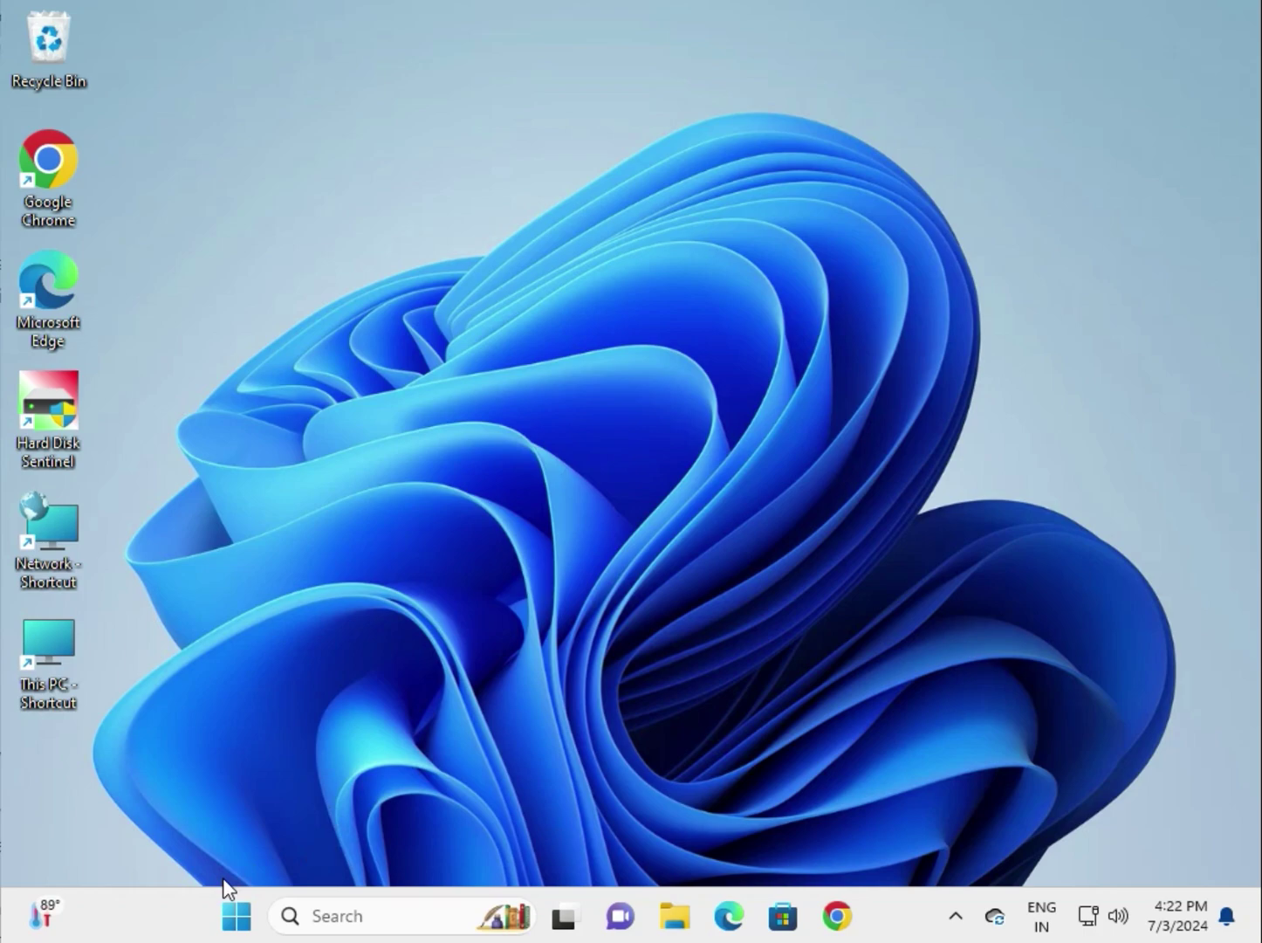
{"action": "right_click", "coordinate": [230, 910]}
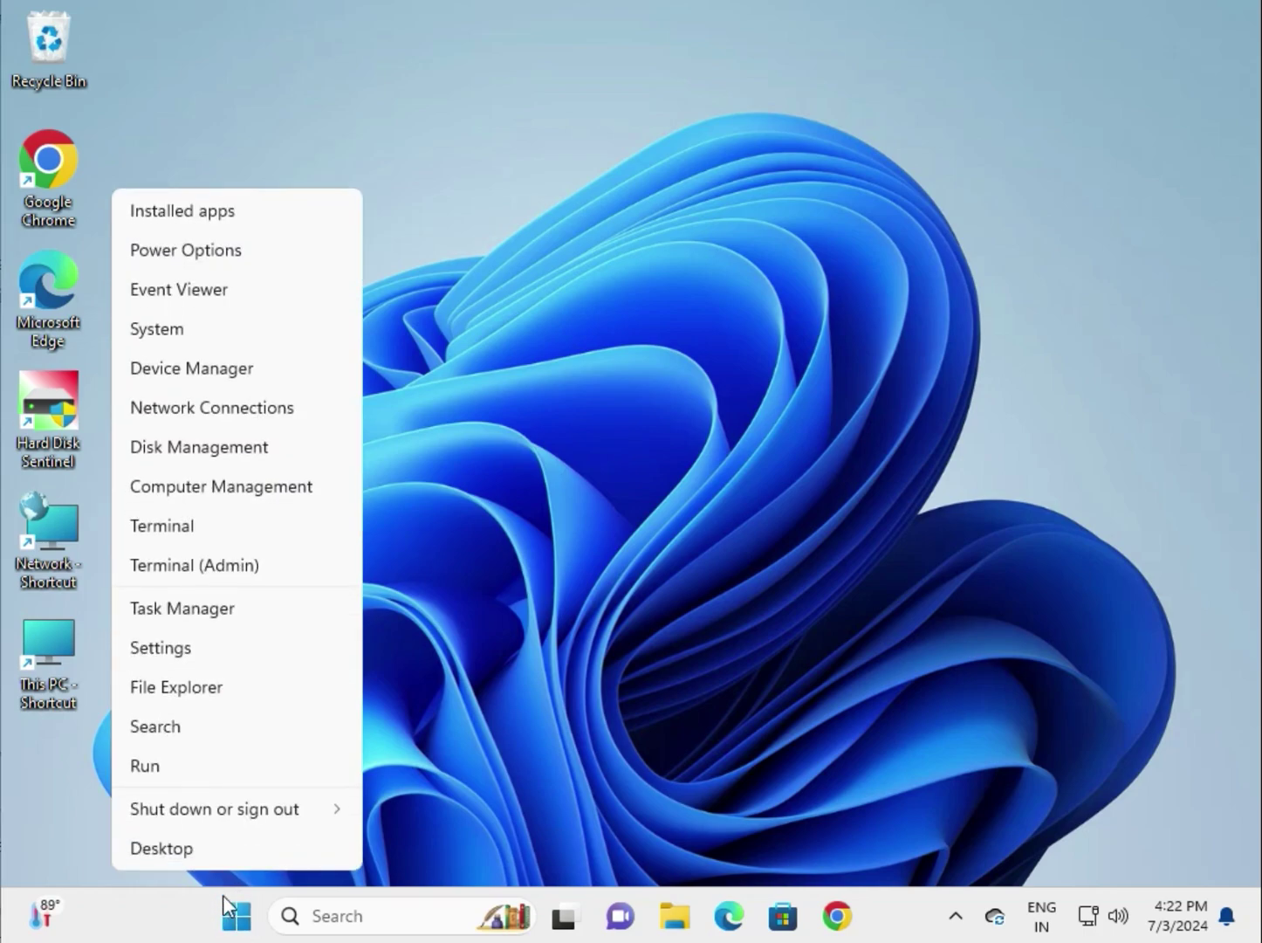
{"action": "left_click", "coordinate": [595, 619]}
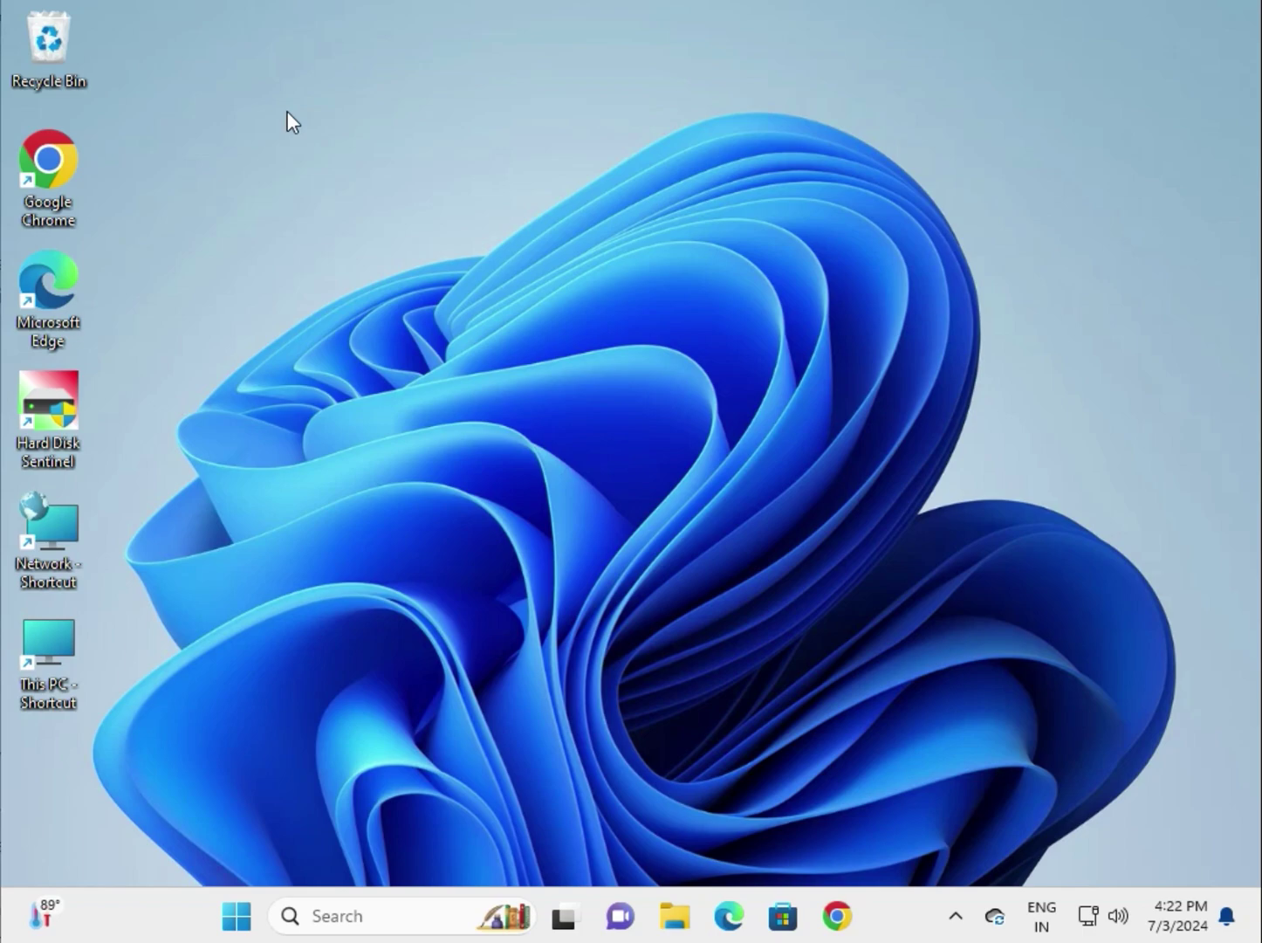
{"action": "left_click", "coordinate": [236, 914]}
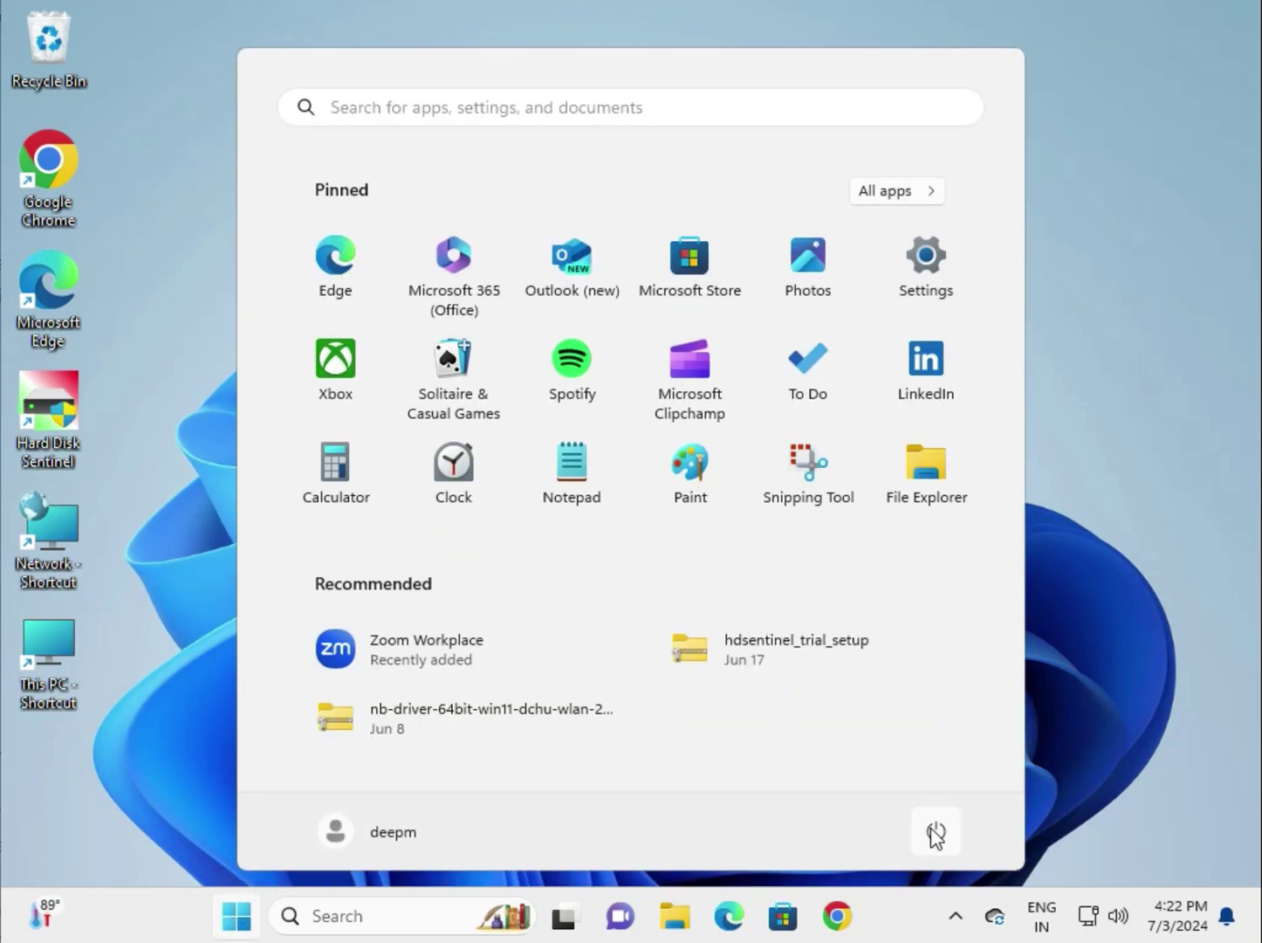
{"action": "left_click", "coordinate": [936, 832]}
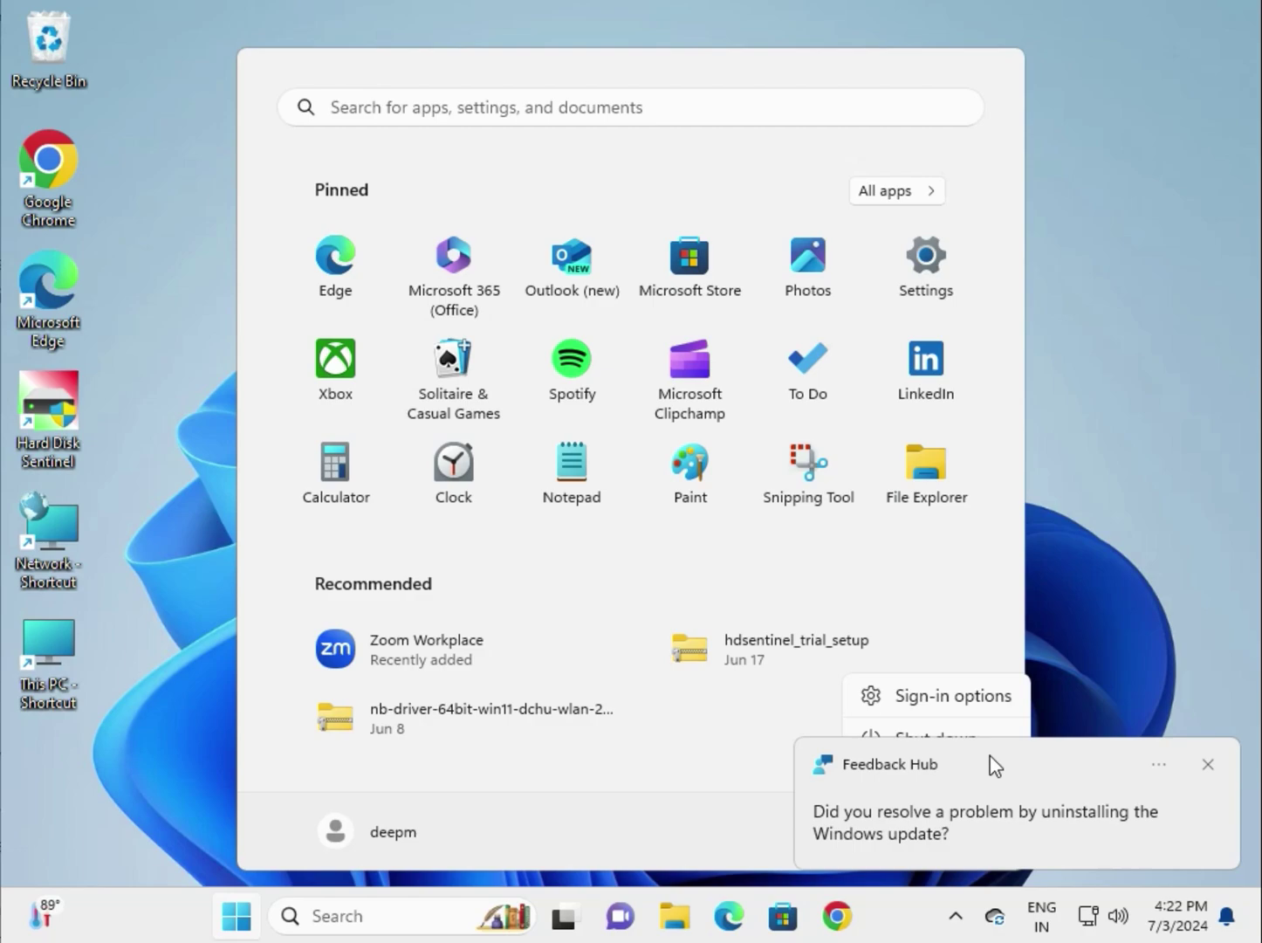
{"action": "left_click", "coordinate": [1219, 764]}
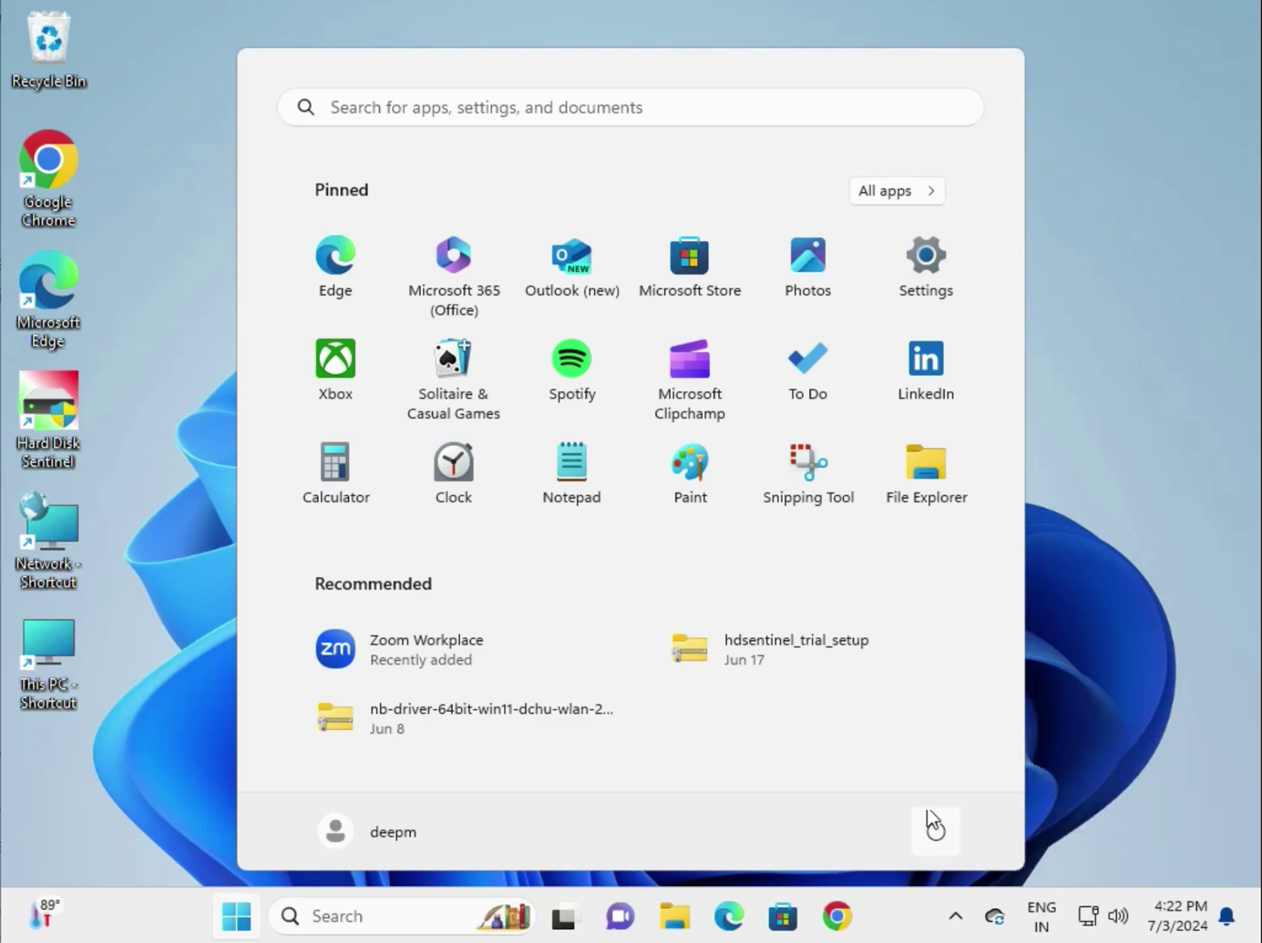
{"action": "left_click", "coordinate": [935, 830]}
{"action": "left_click", "coordinate": [780, 771]}
{"action": "left_click", "coordinate": [1107, 769]}
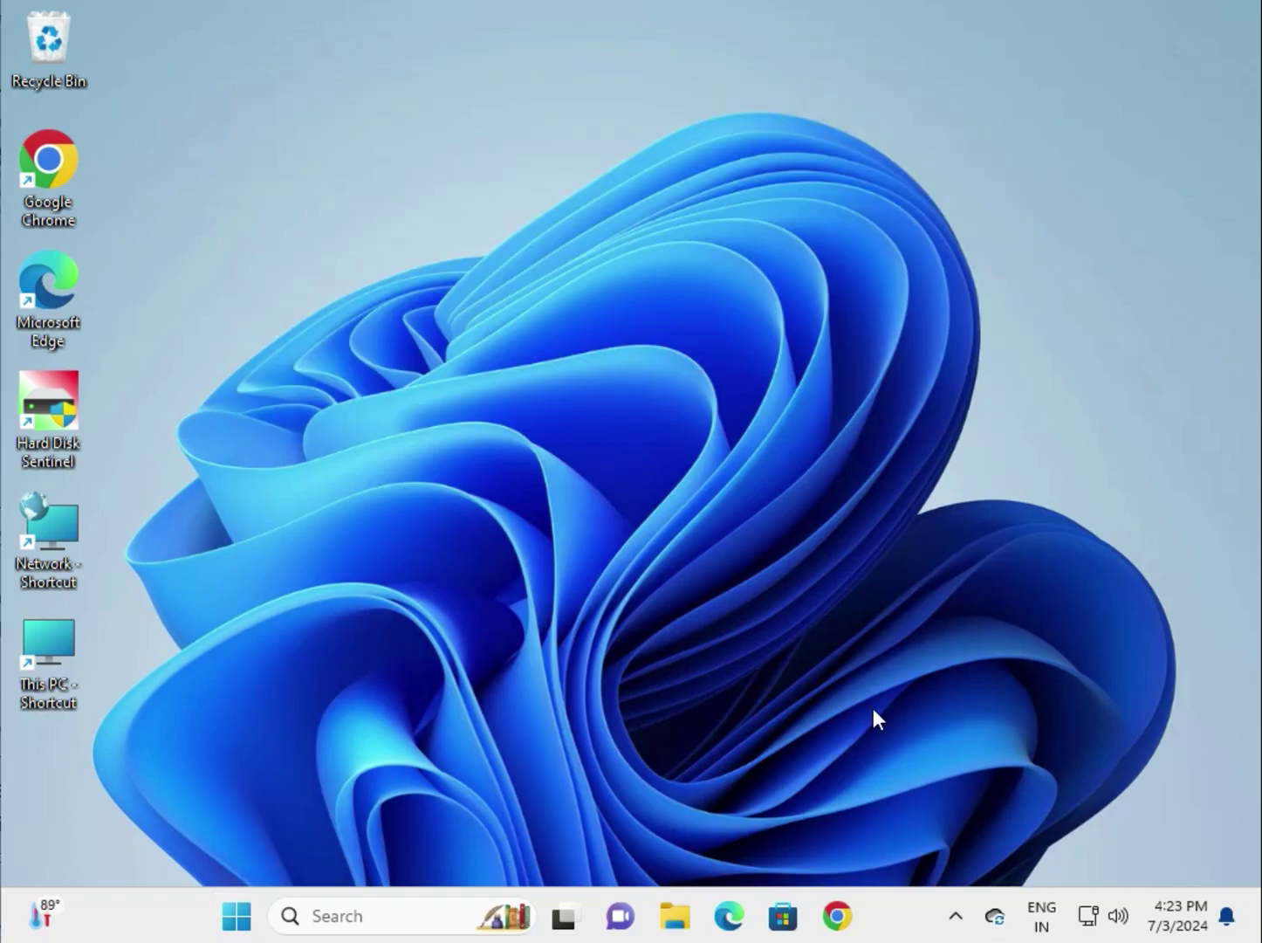
Step: Go from Settings > Time & language > Typing to the Language & region page
{"action": "left_click", "coordinate": [237, 917]}
{"action": "left_click", "coordinate": [955, 260]}
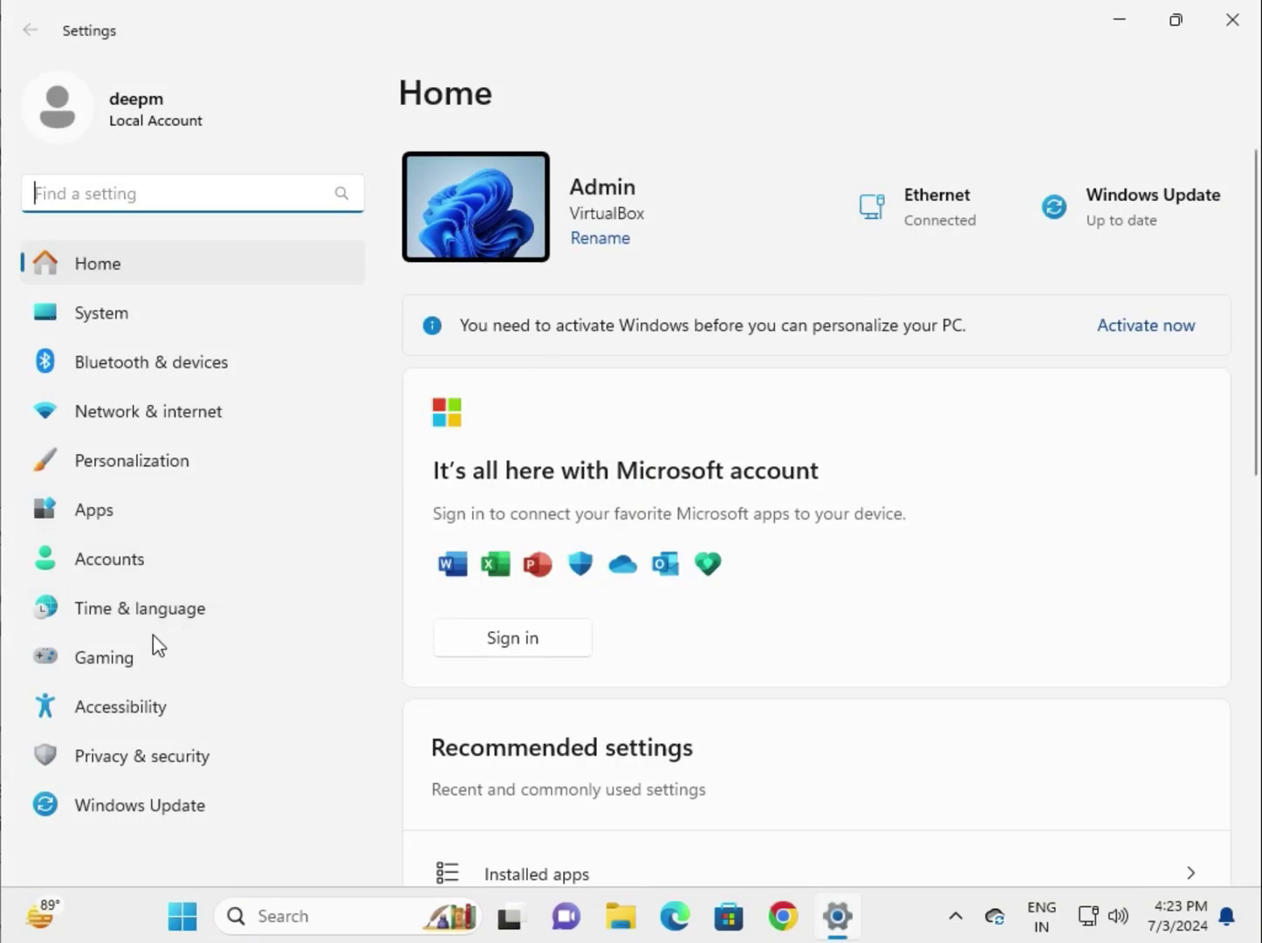
{"action": "left_click", "coordinate": [125, 615]}
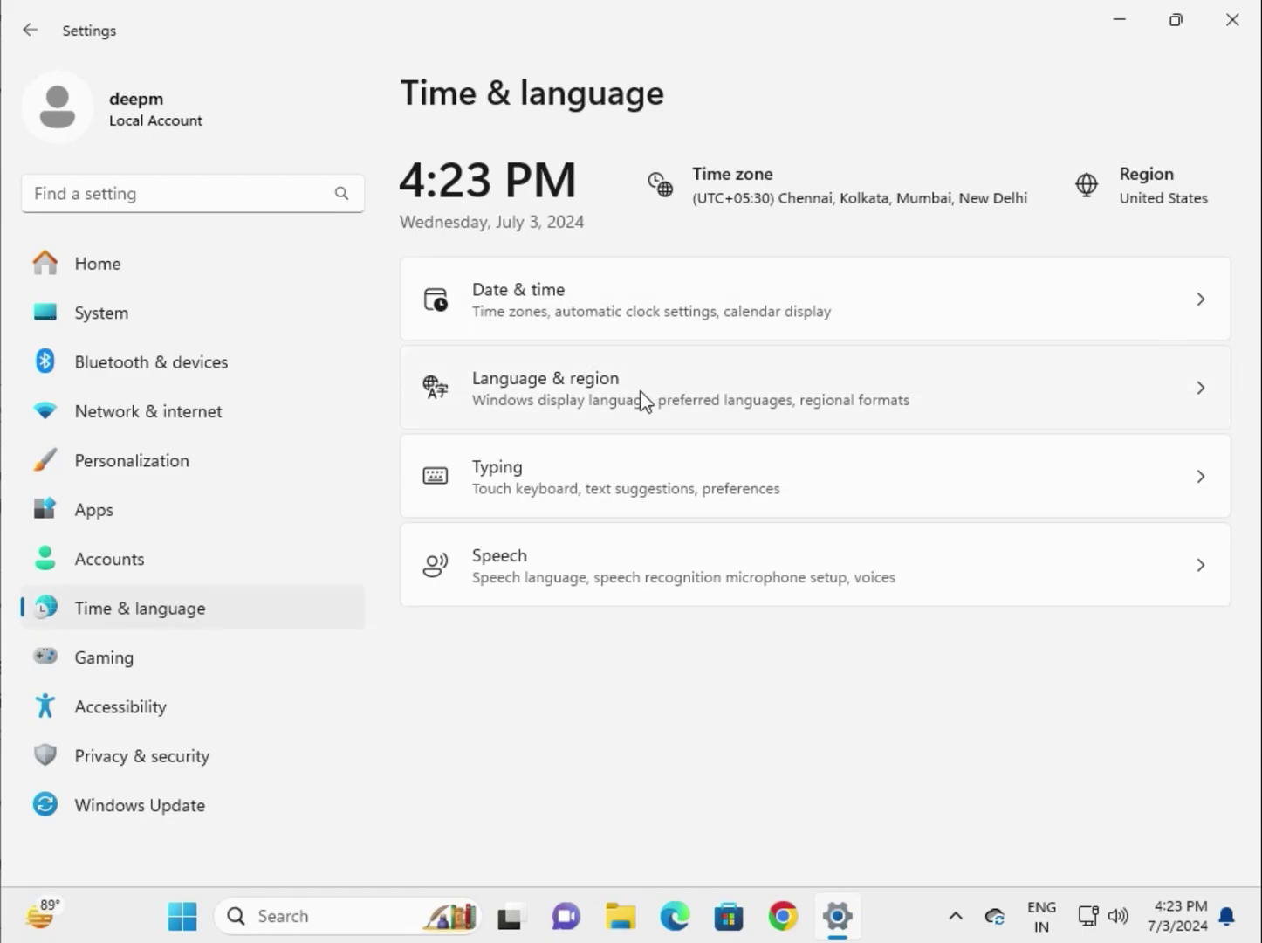
{"action": "left_click", "coordinate": [609, 487]}
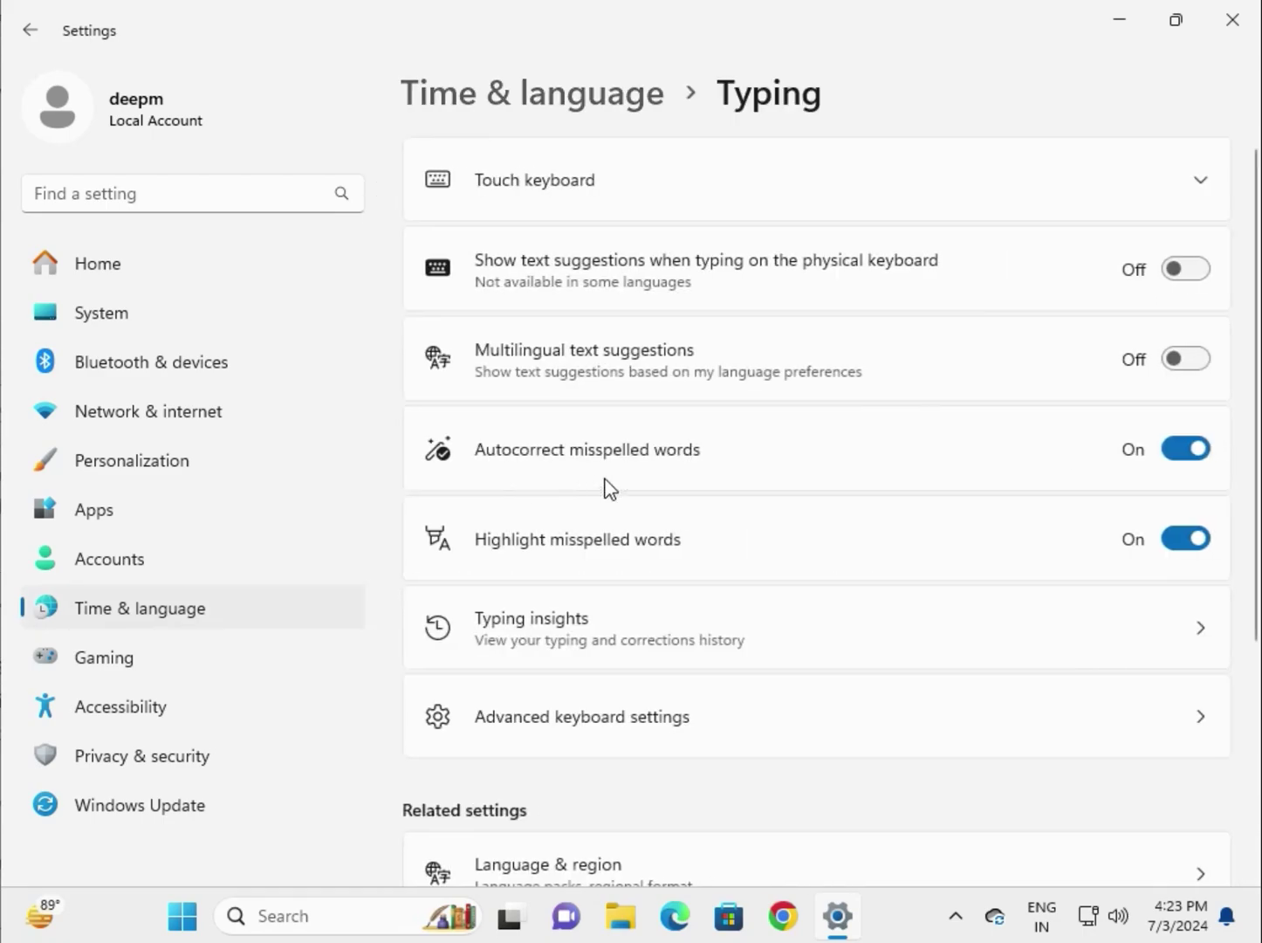
{"action": "scroll", "coordinate": [741, 576], "scroll_direction": "down", "scroll_amount": 5}
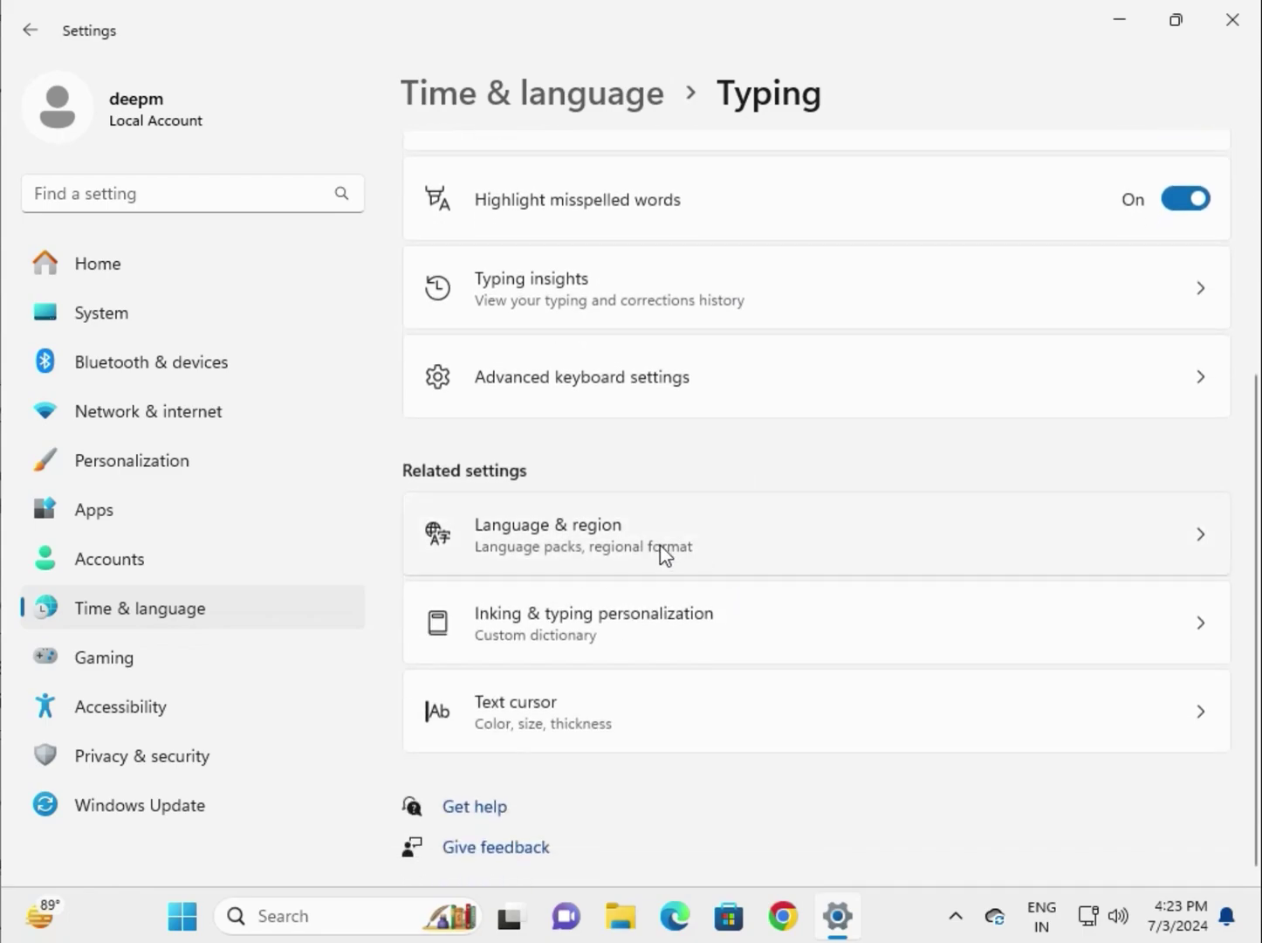
{"action": "left_click", "coordinate": [687, 539]}
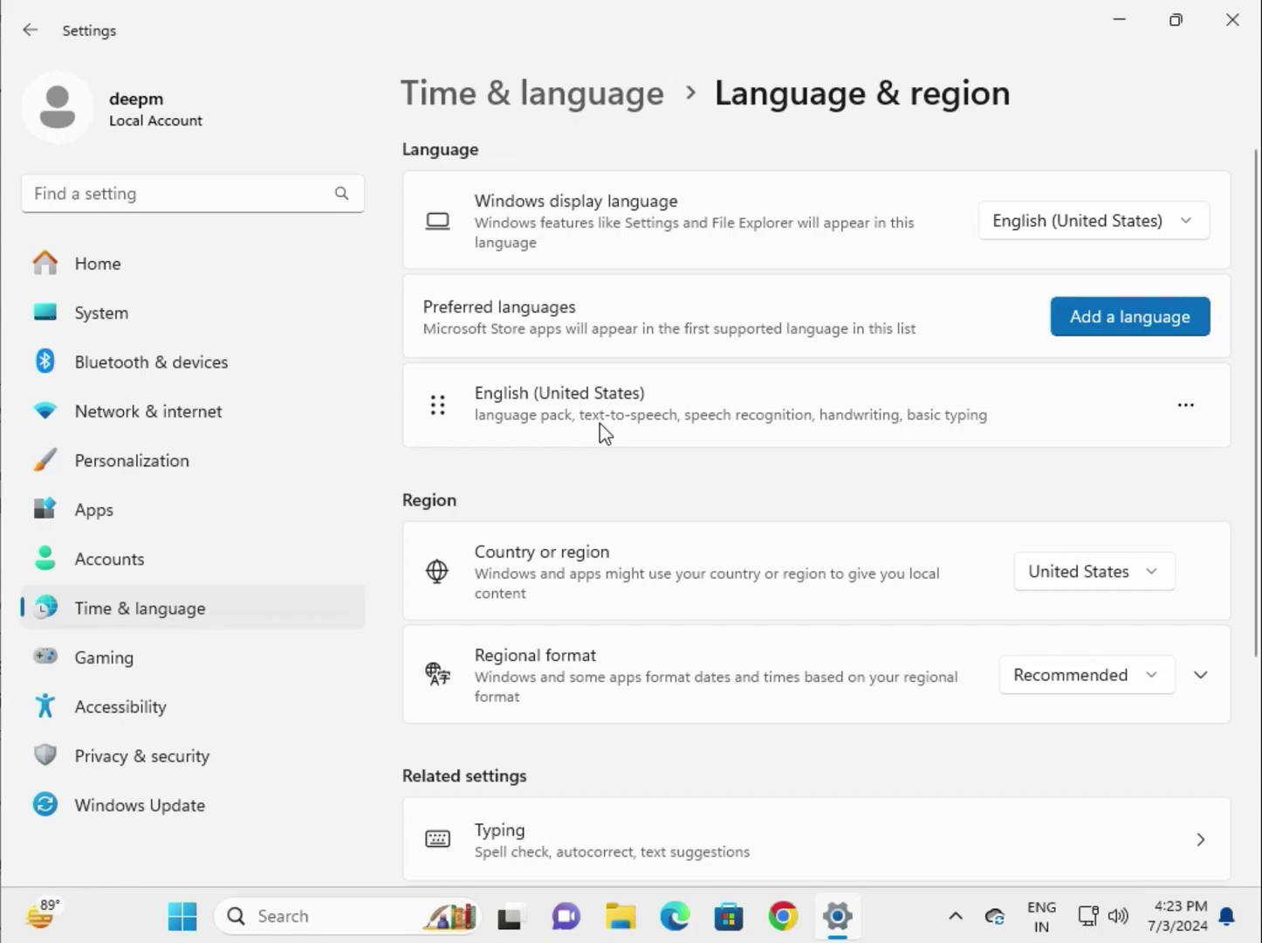
{"action": "scroll", "coordinate": [599, 468], "scroll_direction": "down", "scroll_amount": 3}
{"action": "scroll", "coordinate": [600, 468], "scroll_direction": "up", "scroll_amount": 3}
Step: Dismiss the add-language list and open Language options for English (United States)
{"action": "left_click", "coordinate": [1124, 323]}
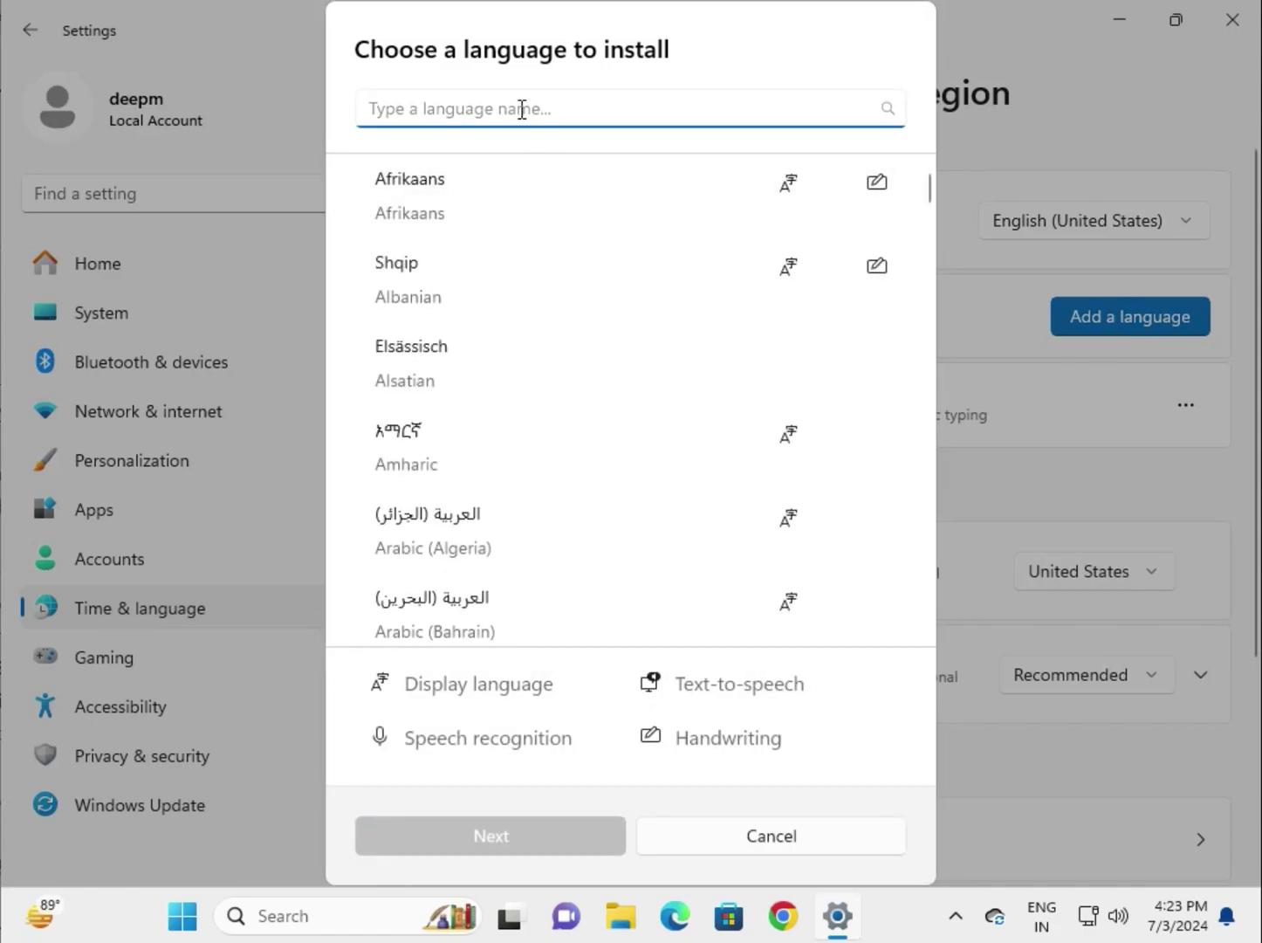
{"action": "left_click", "coordinate": [818, 837]}
{"action": "left_click", "coordinate": [1189, 409]}
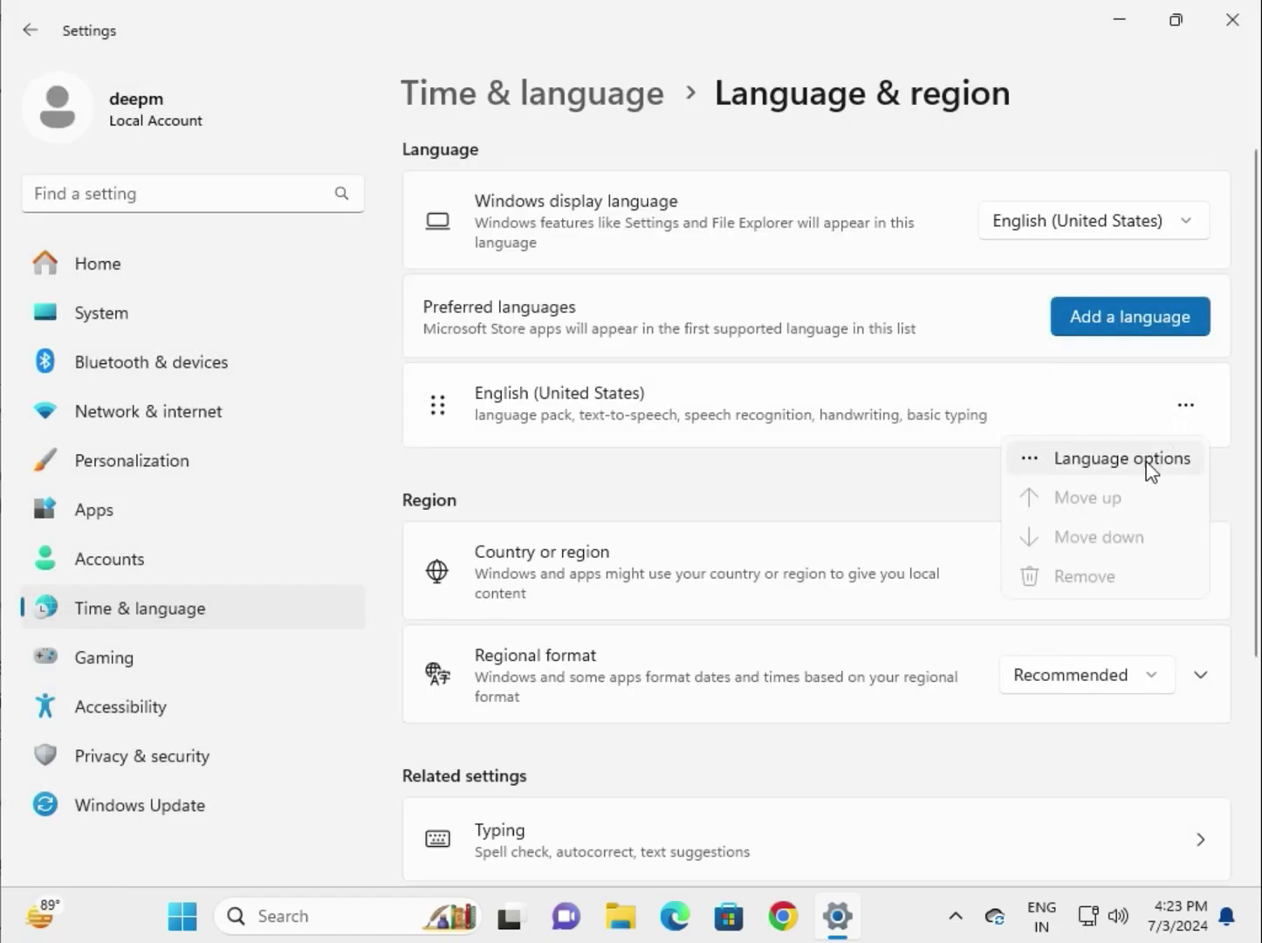
{"action": "left_click", "coordinate": [1121, 460]}
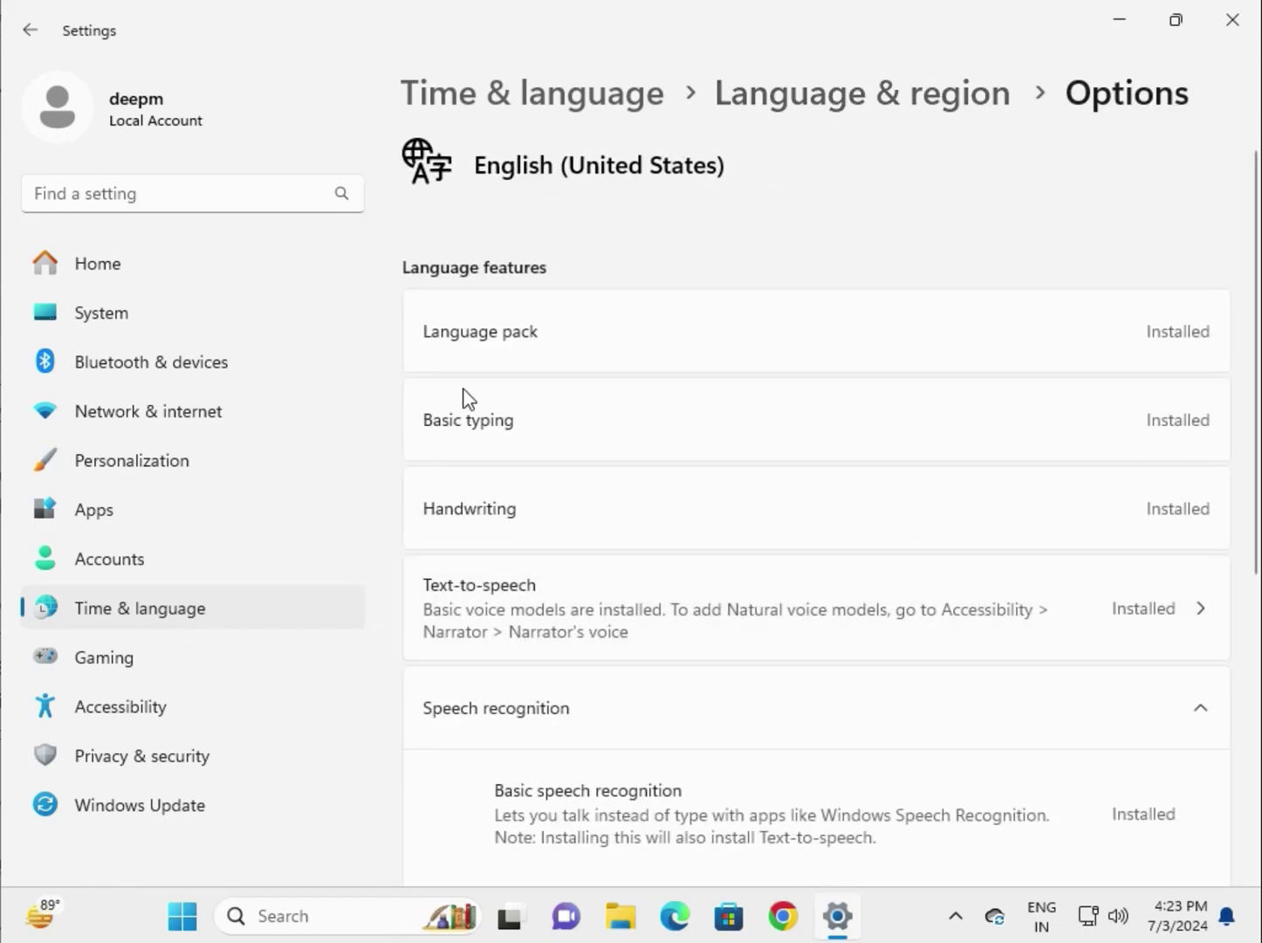
Step: Confirm the US QWERTY keyboard is installed under Keyboards, then close Settings
{"action": "scroll", "coordinate": [783, 515], "scroll_direction": "down", "scroll_amount": 3}
{"action": "scroll", "coordinate": [838, 544], "scroll_direction": "down", "scroll_amount": 2}
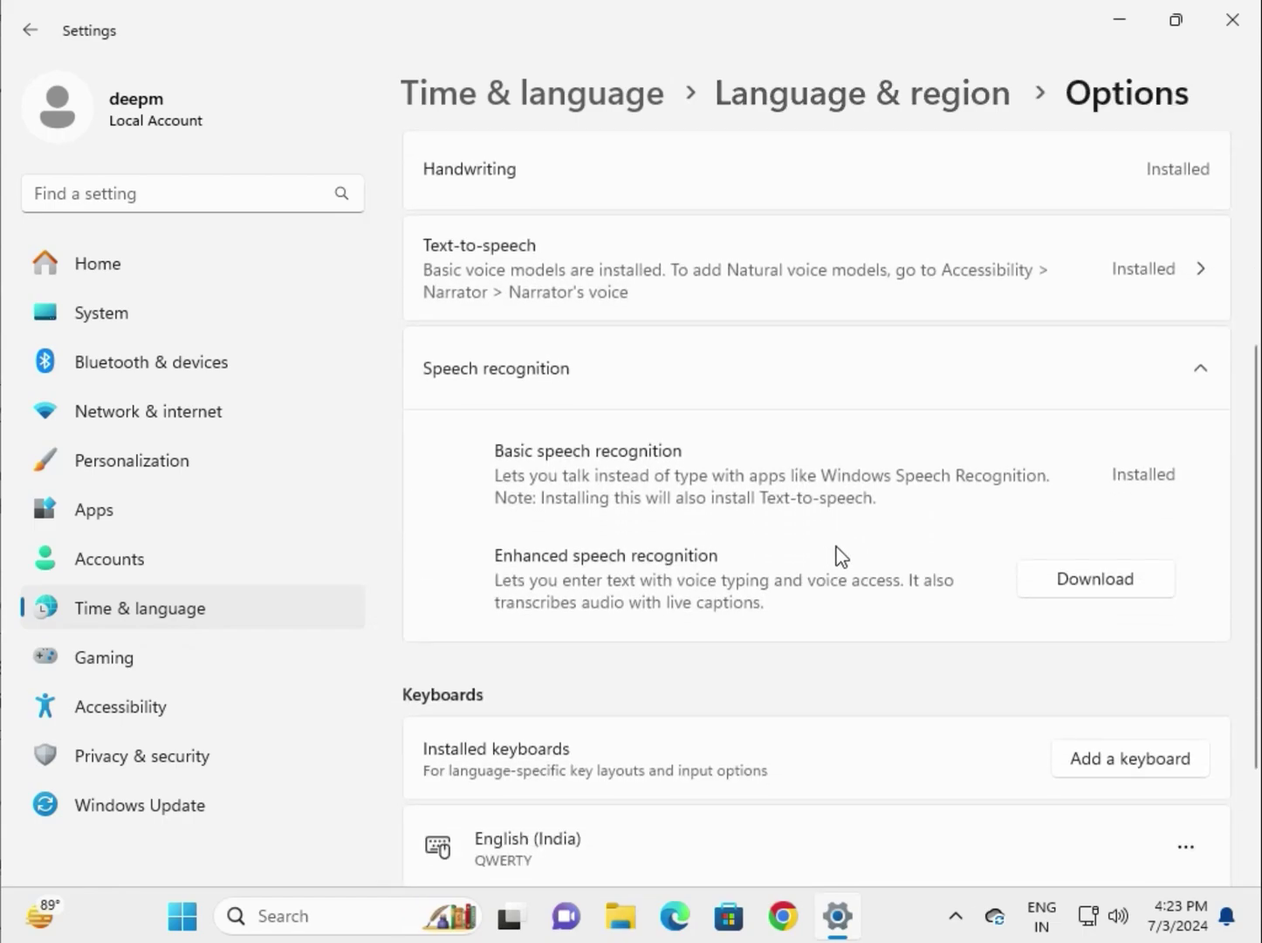
{"action": "scroll", "coordinate": [835, 546], "scroll_direction": "down", "scroll_amount": 2}
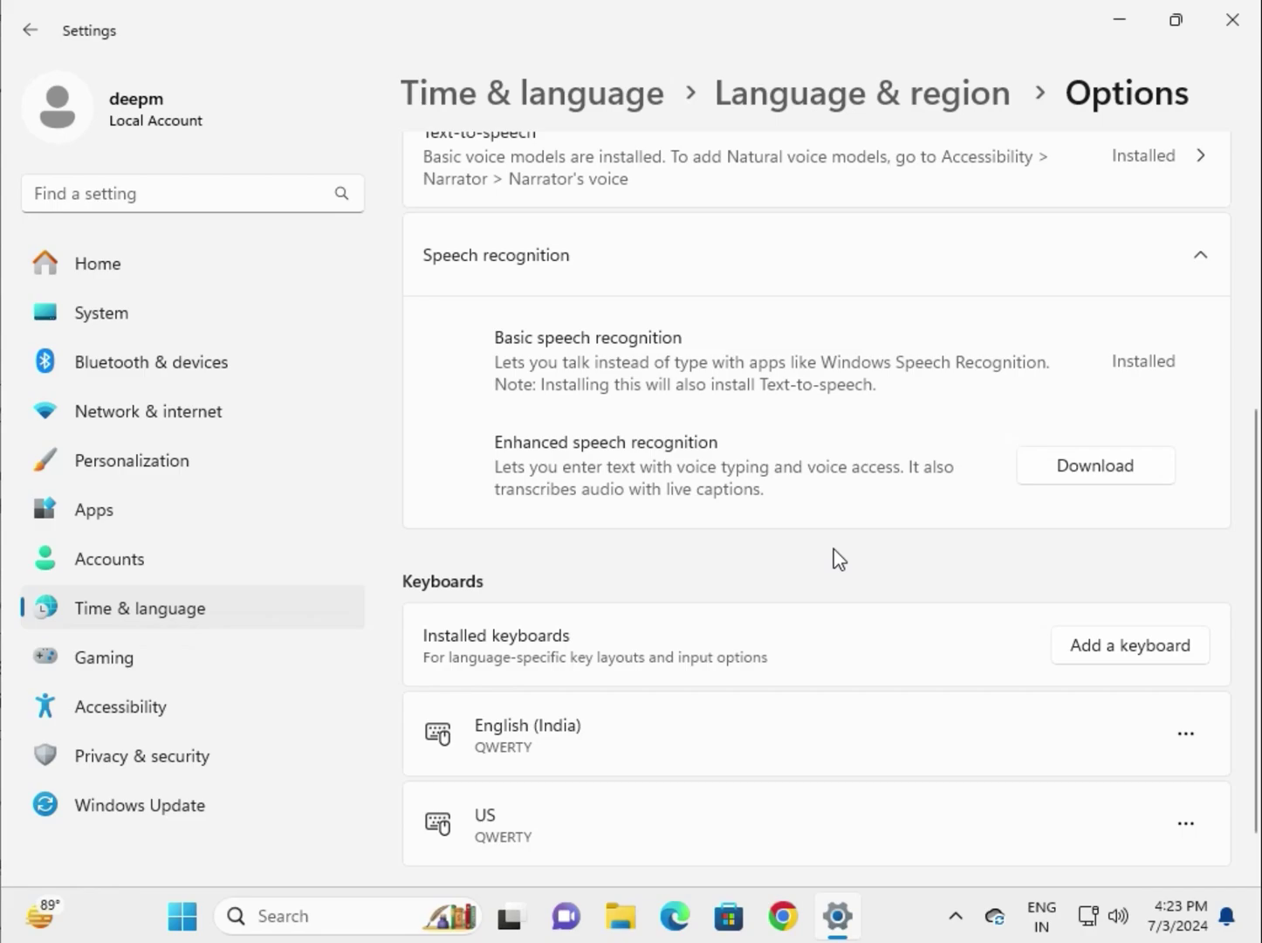
{"action": "scroll", "coordinate": [838, 559], "scroll_direction": "down", "scroll_amount": 1}
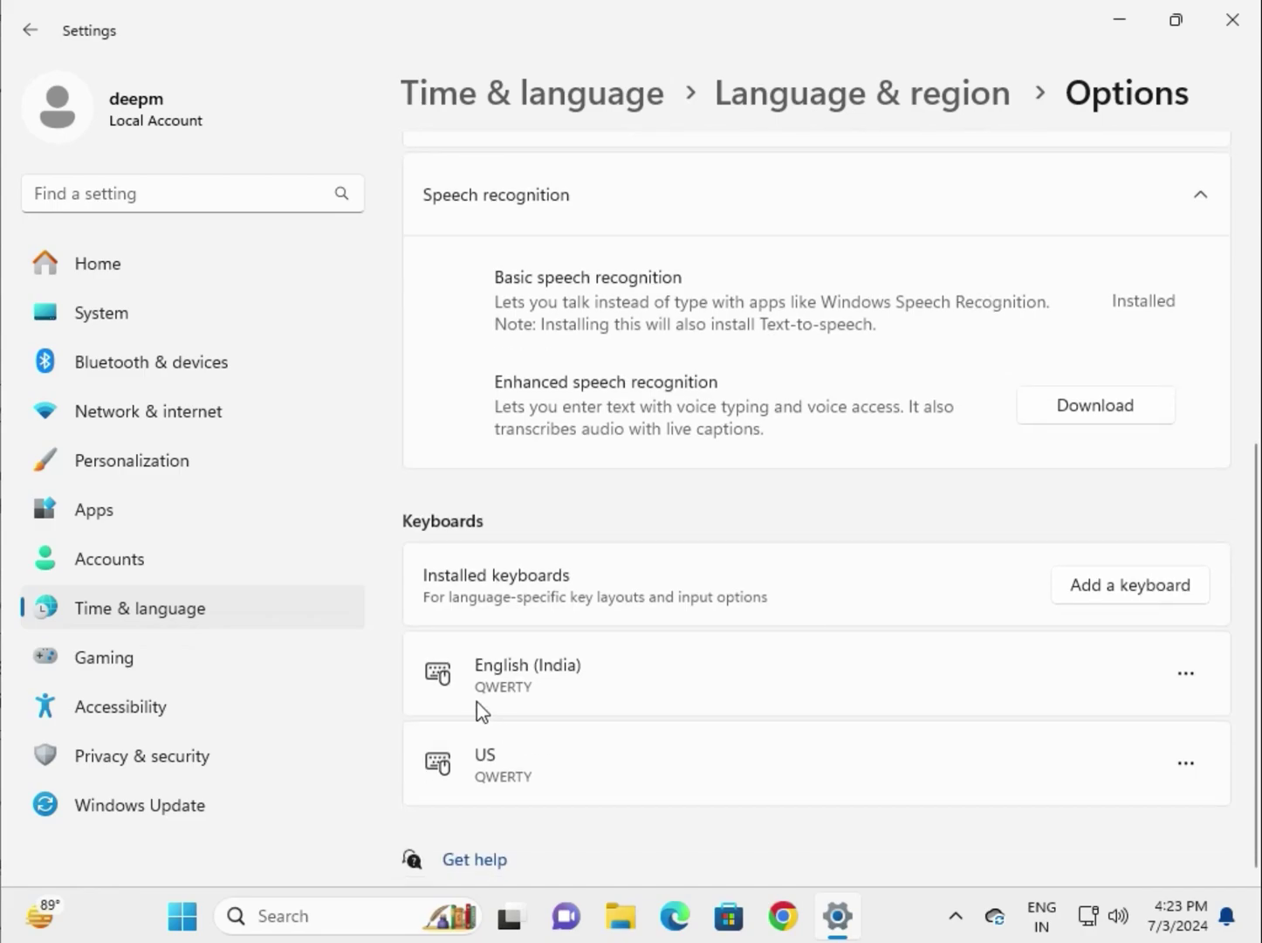
{"action": "left_click", "coordinate": [1182, 675]}
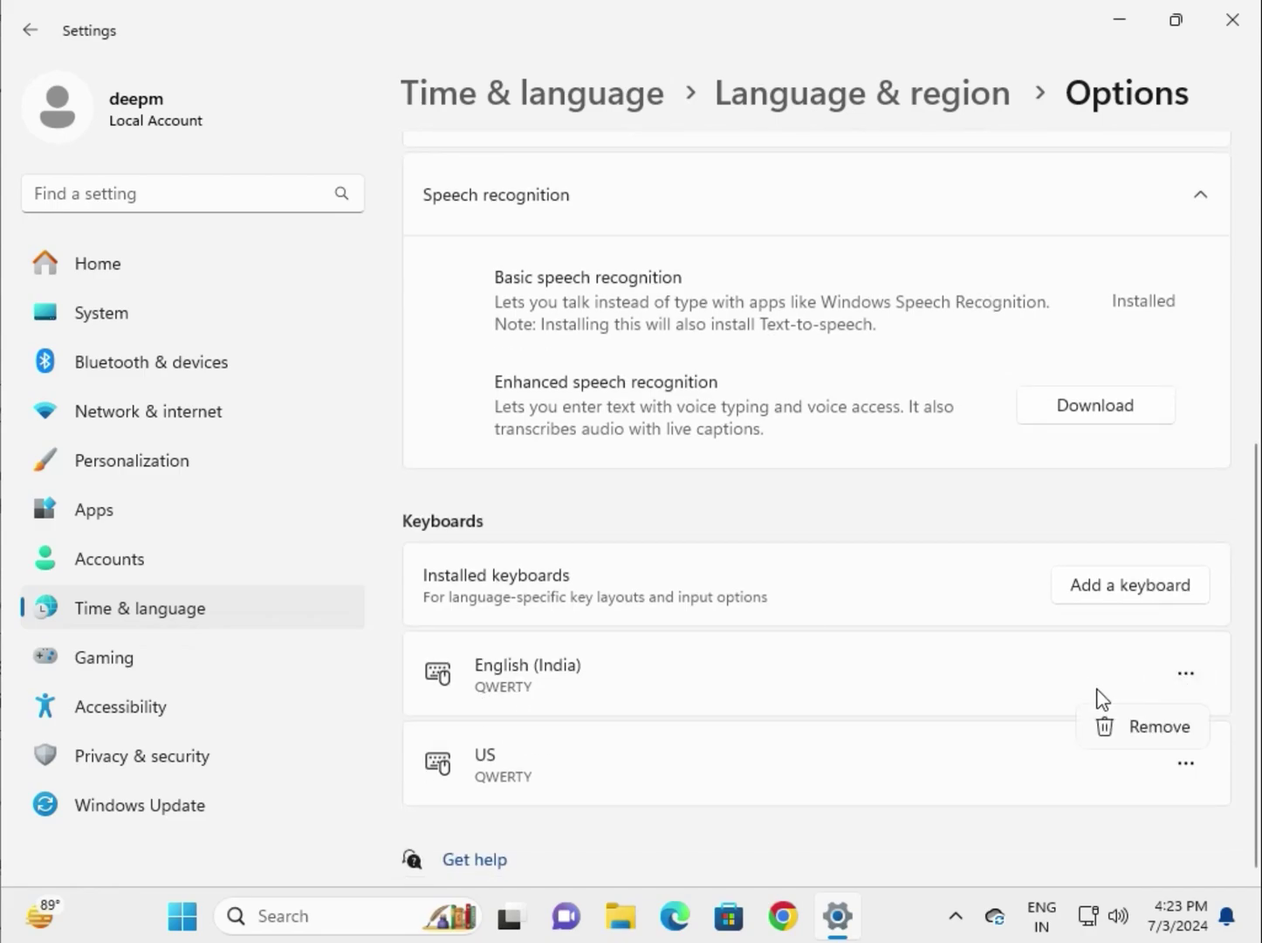
{"action": "left_click", "coordinate": [977, 537]}
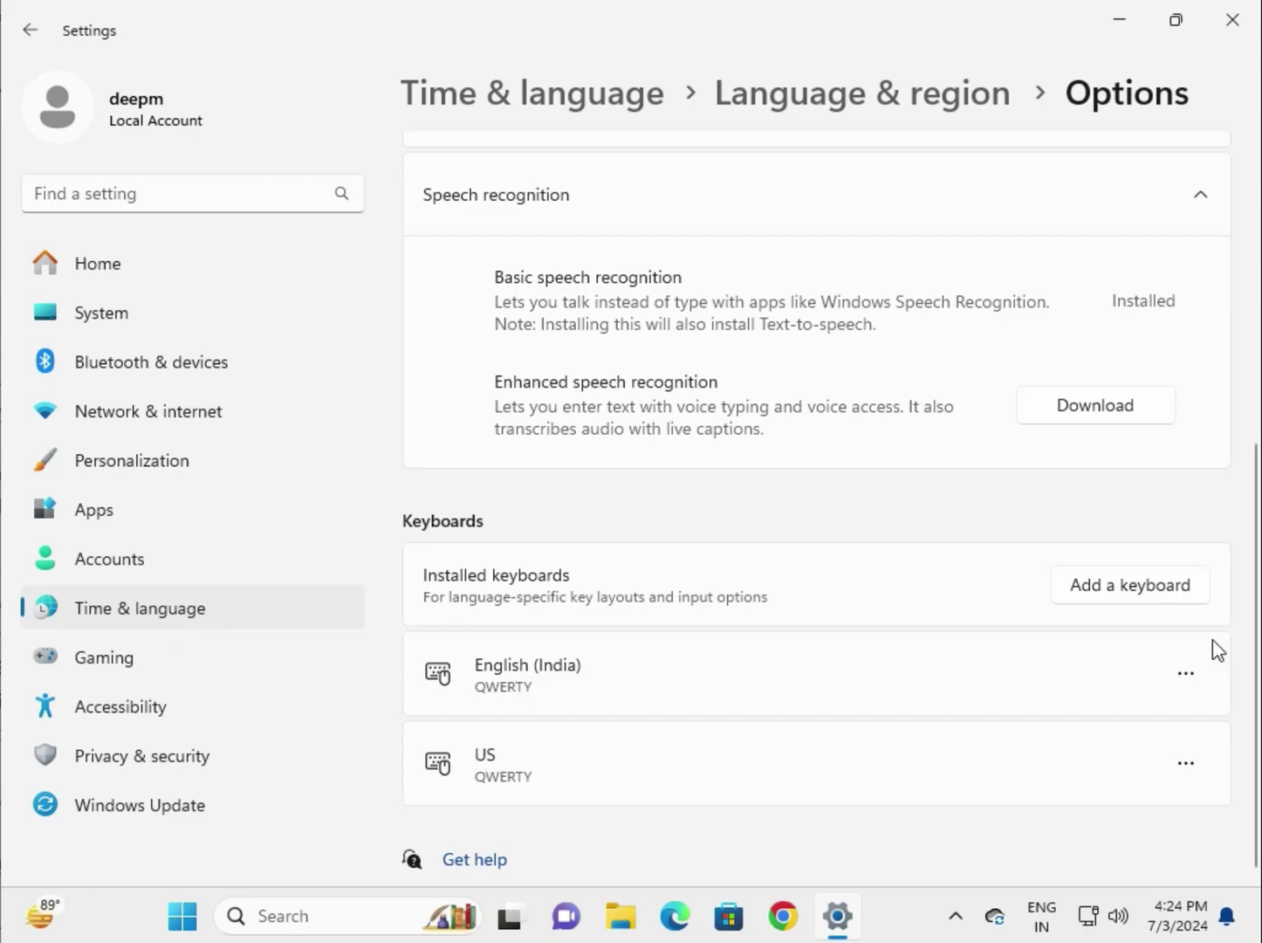
{"action": "left_click", "coordinate": [1143, 605]}
{"action": "left_click", "coordinate": [906, 622]}
{"action": "left_click", "coordinate": [1232, 19]}
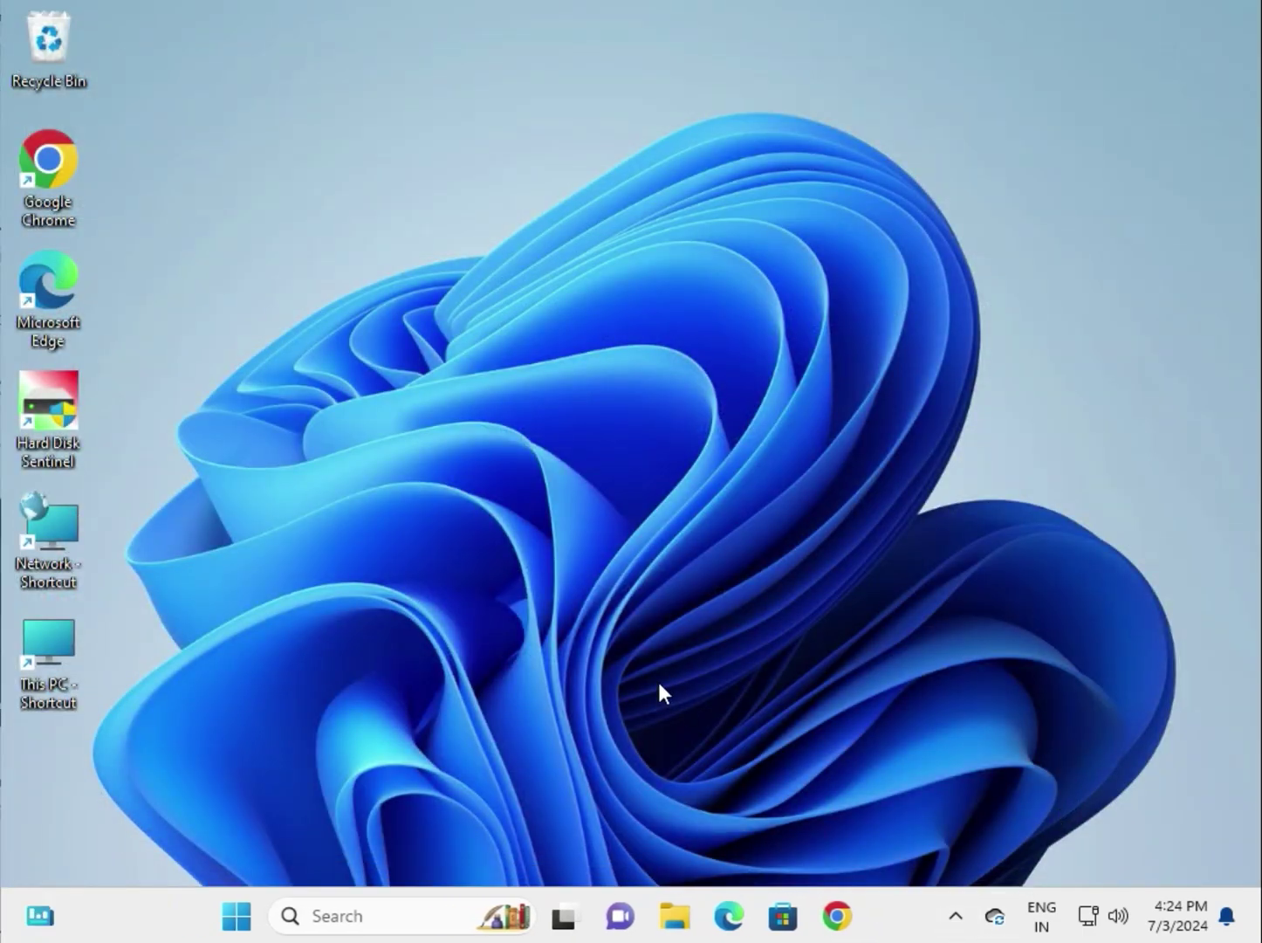
Step: Search Start for 'on scree' and launch the On-Screen Keyboard best match
{"action": "left_click", "coordinate": [221, 919]}
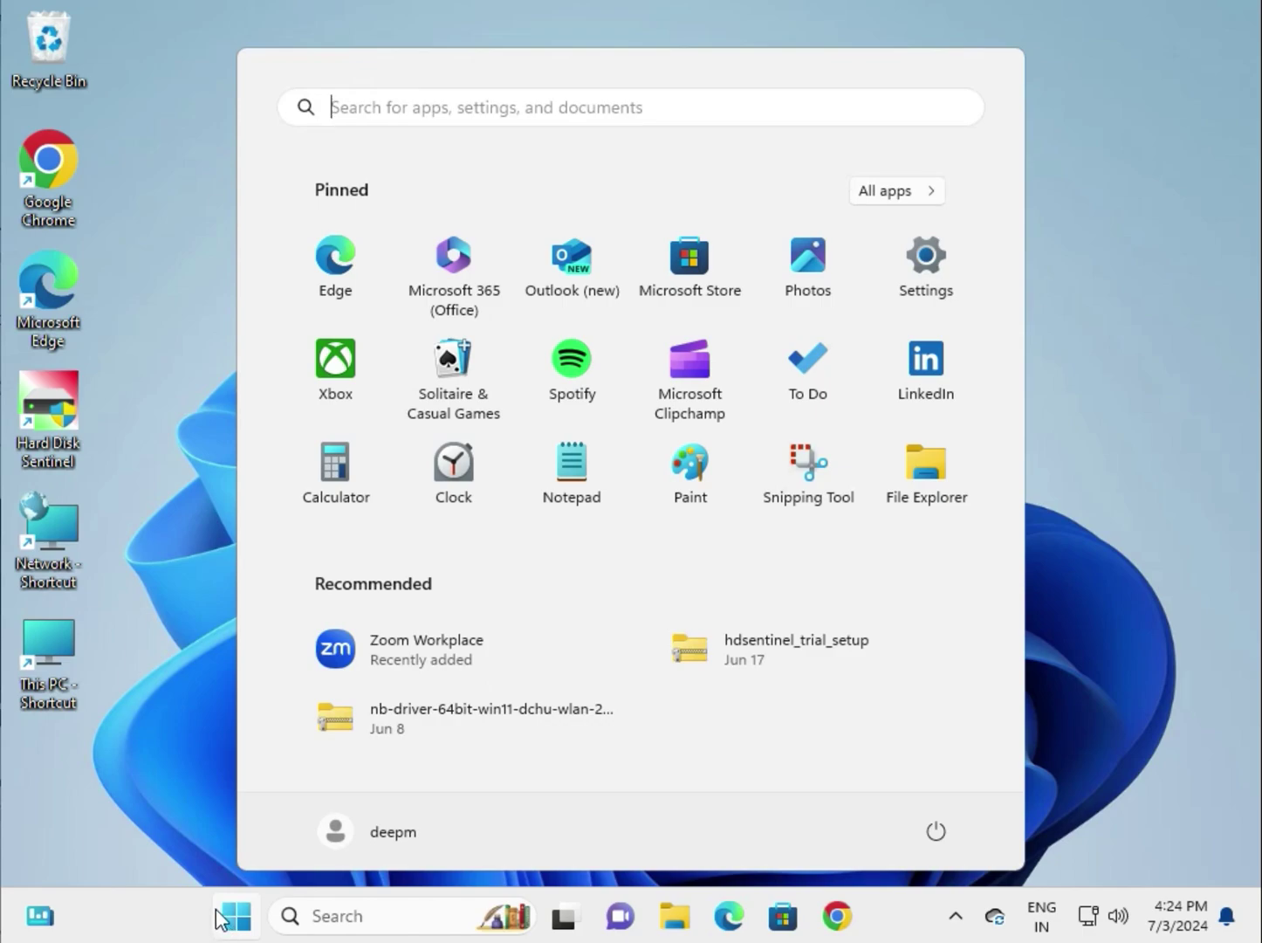
{"action": "type", "text": "on"}
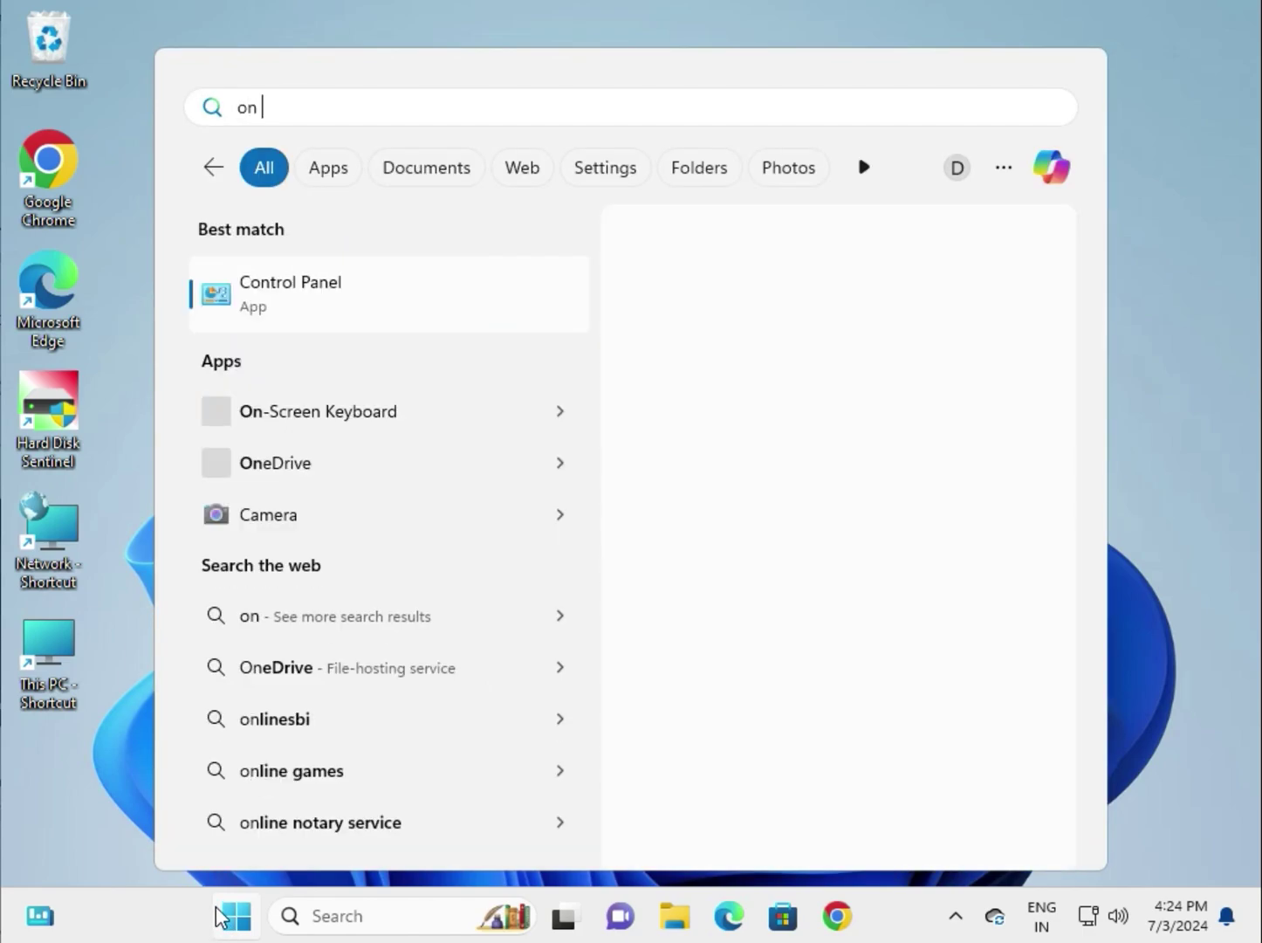
{"action": "type", "text": " scree"}
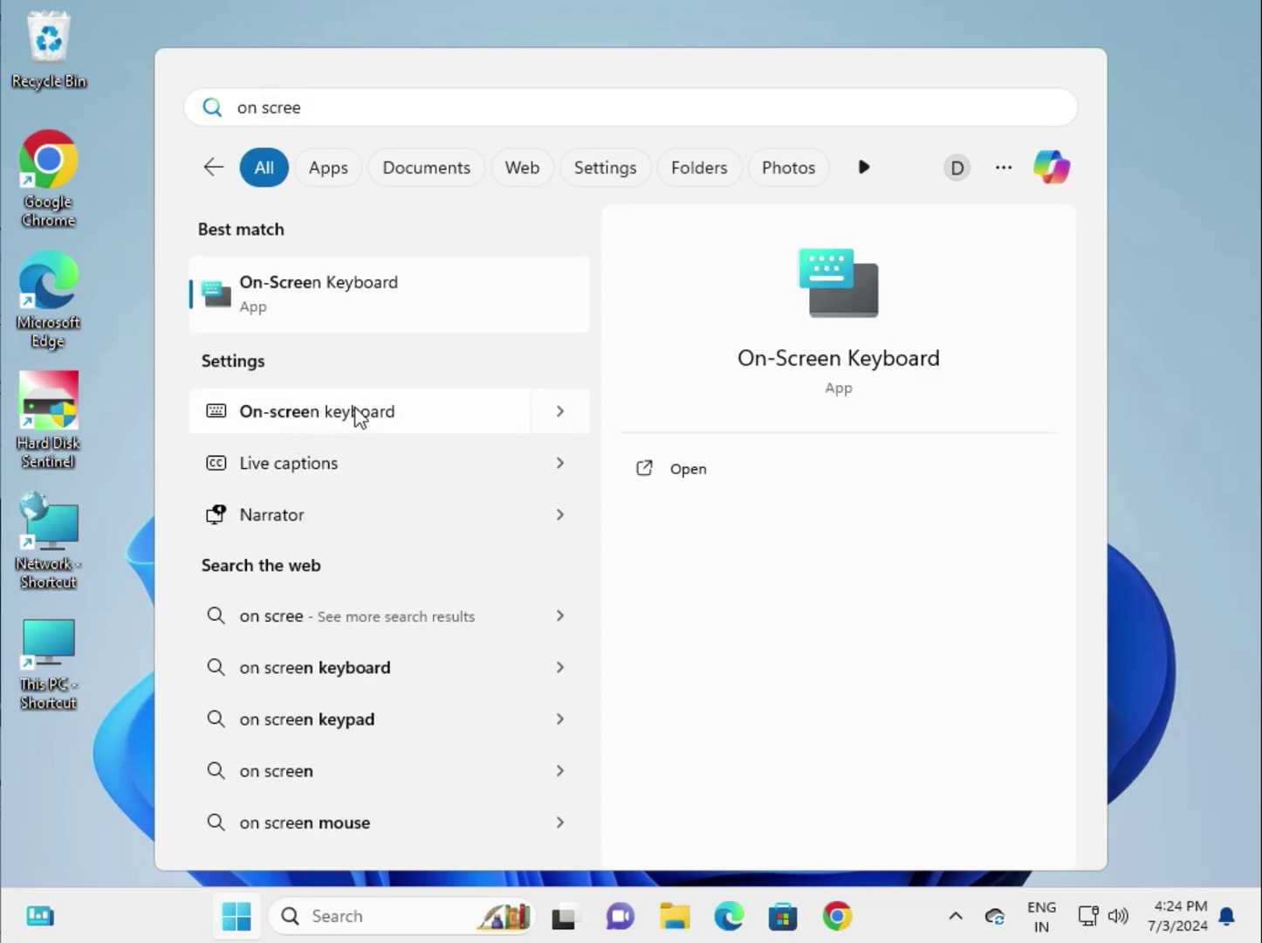
{"action": "left_click", "coordinate": [355, 307]}
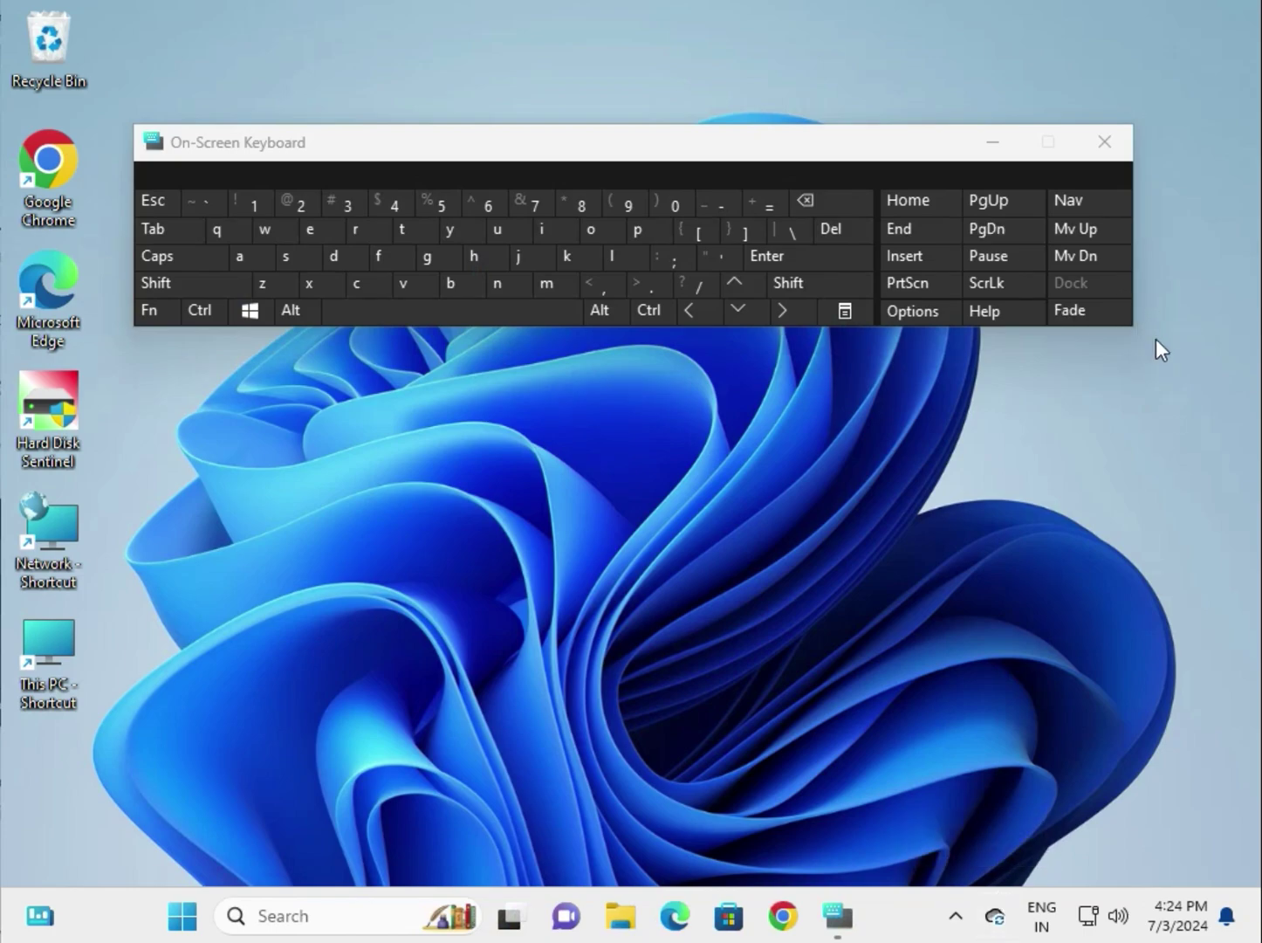
Step: Toggle Fade off again, type a tilde using Fn and Shift, then close On-Screen Keyboard
{"action": "left_click", "coordinate": [1129, 308]}
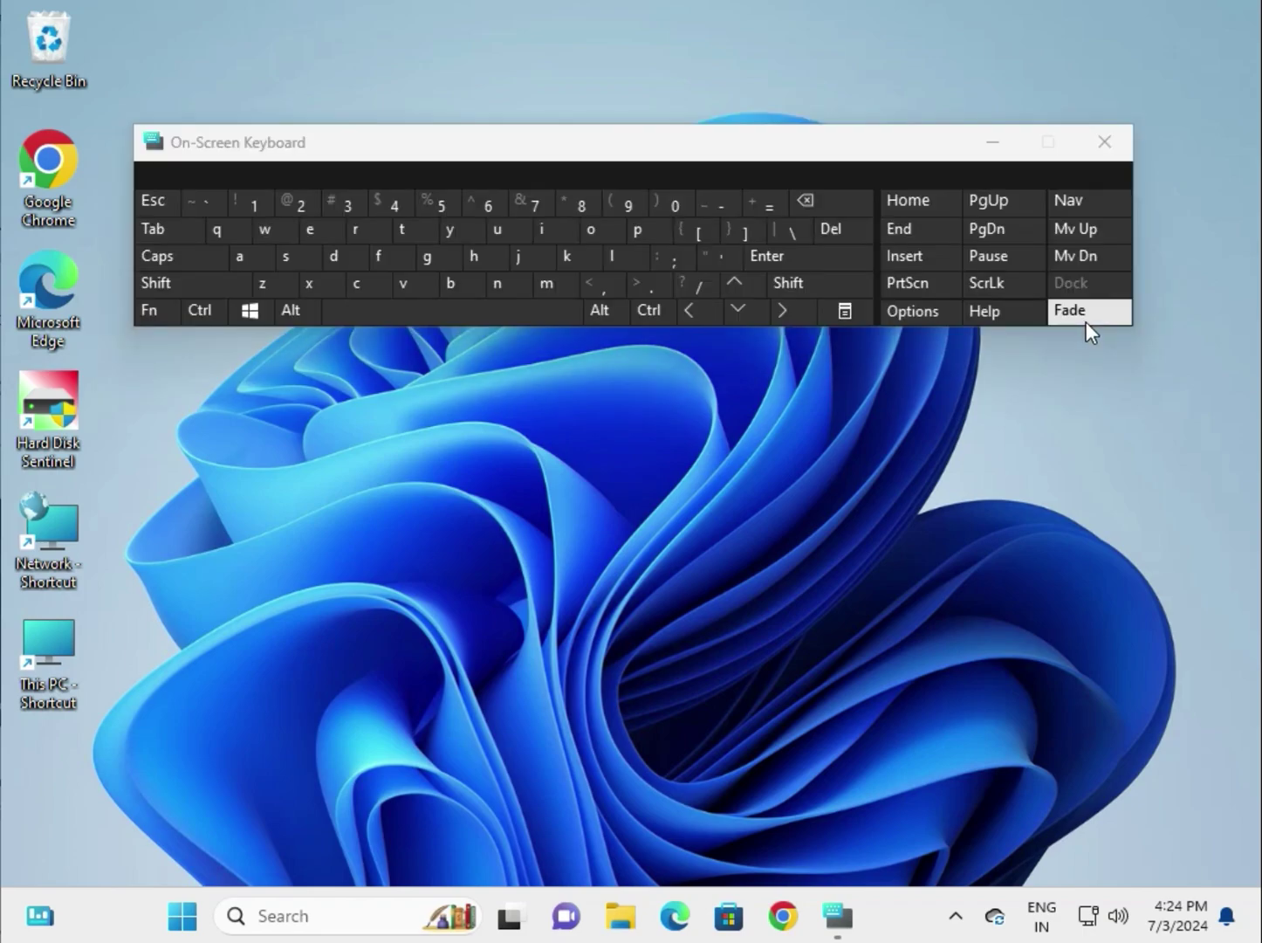
{"action": "left_click", "coordinate": [1087, 315]}
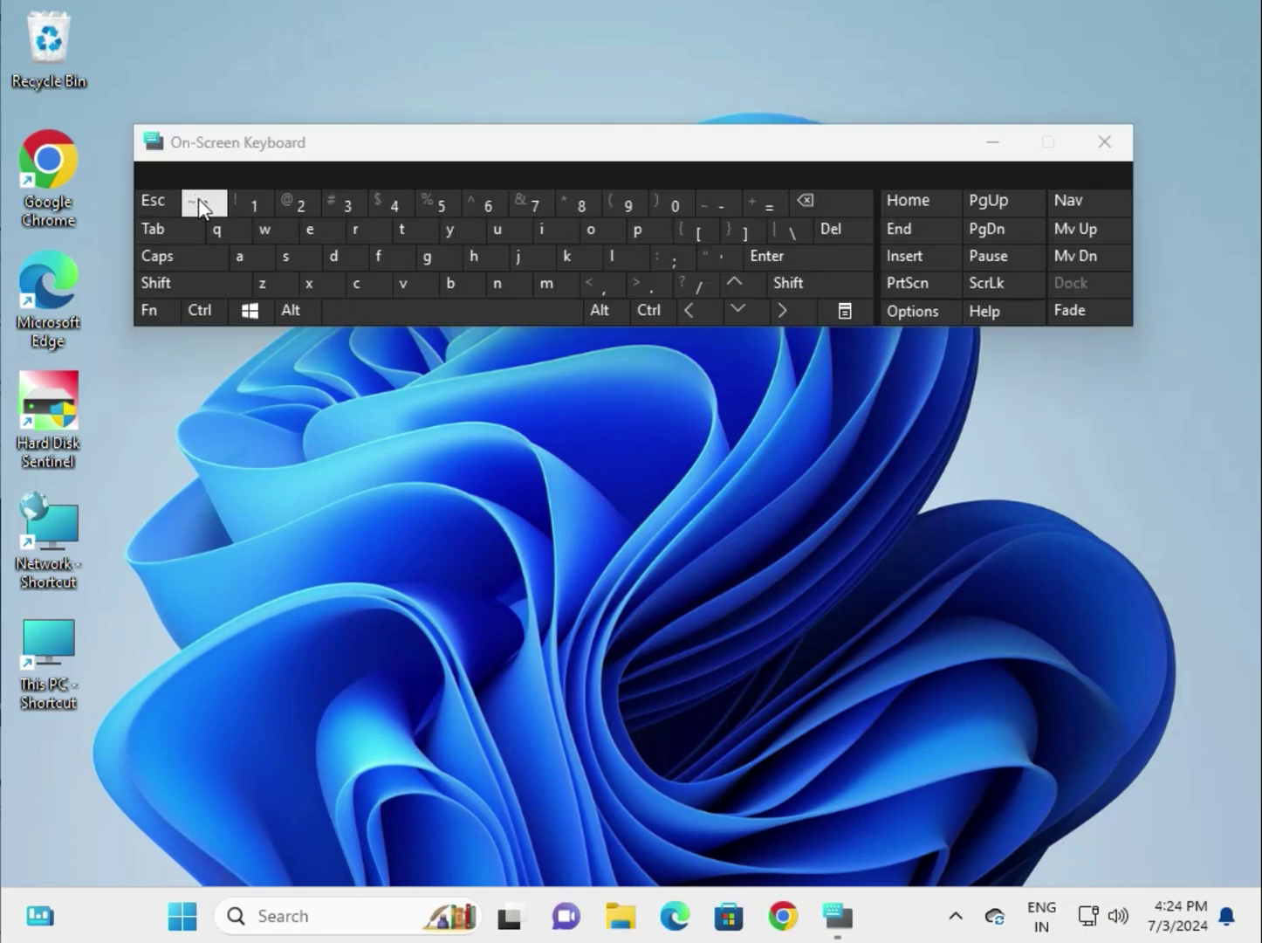
{"action": "left_click", "coordinate": [170, 316]}
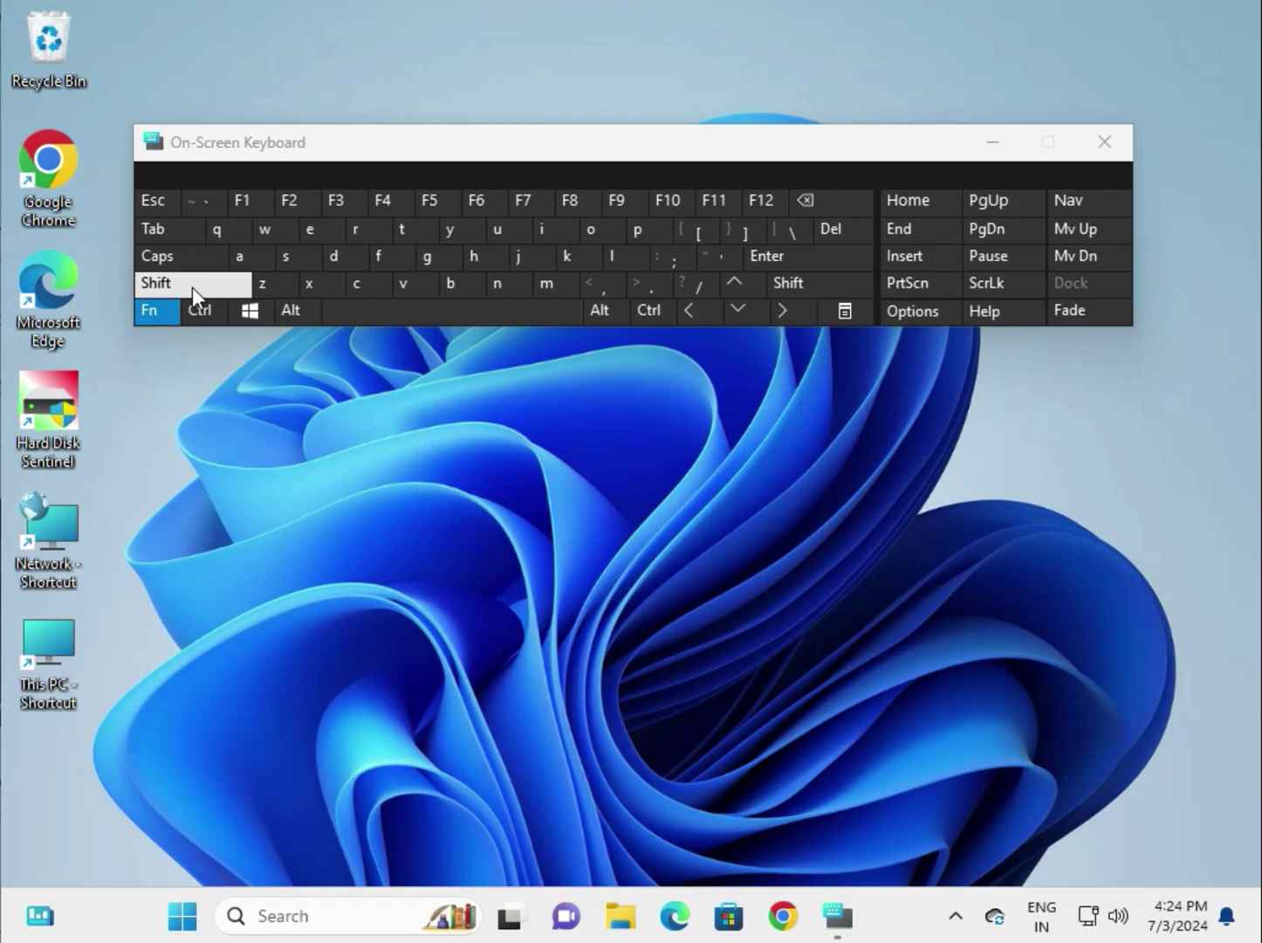
{"action": "key", "text": "shift"}
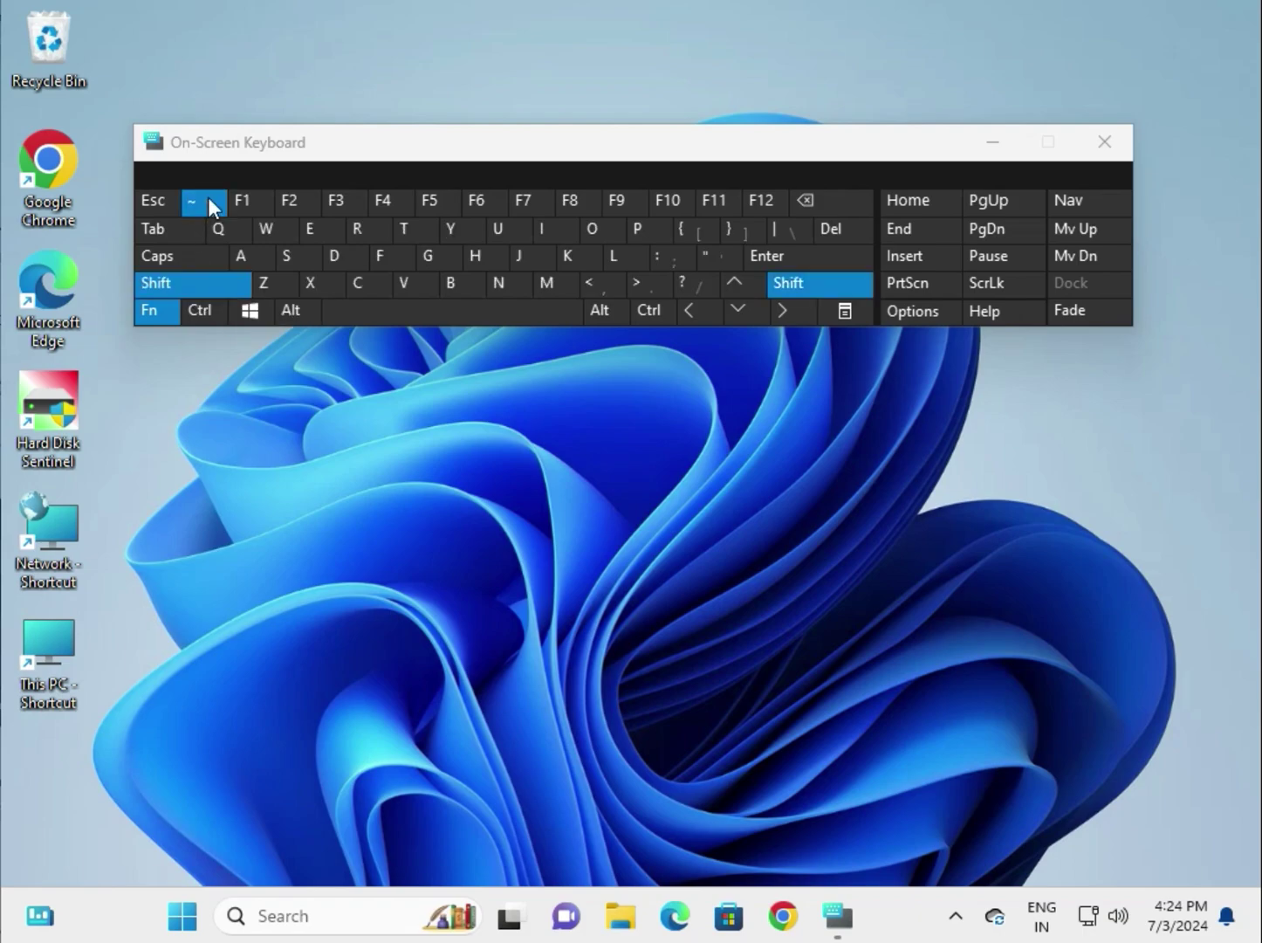
{"action": "left_click", "coordinate": [208, 202]}
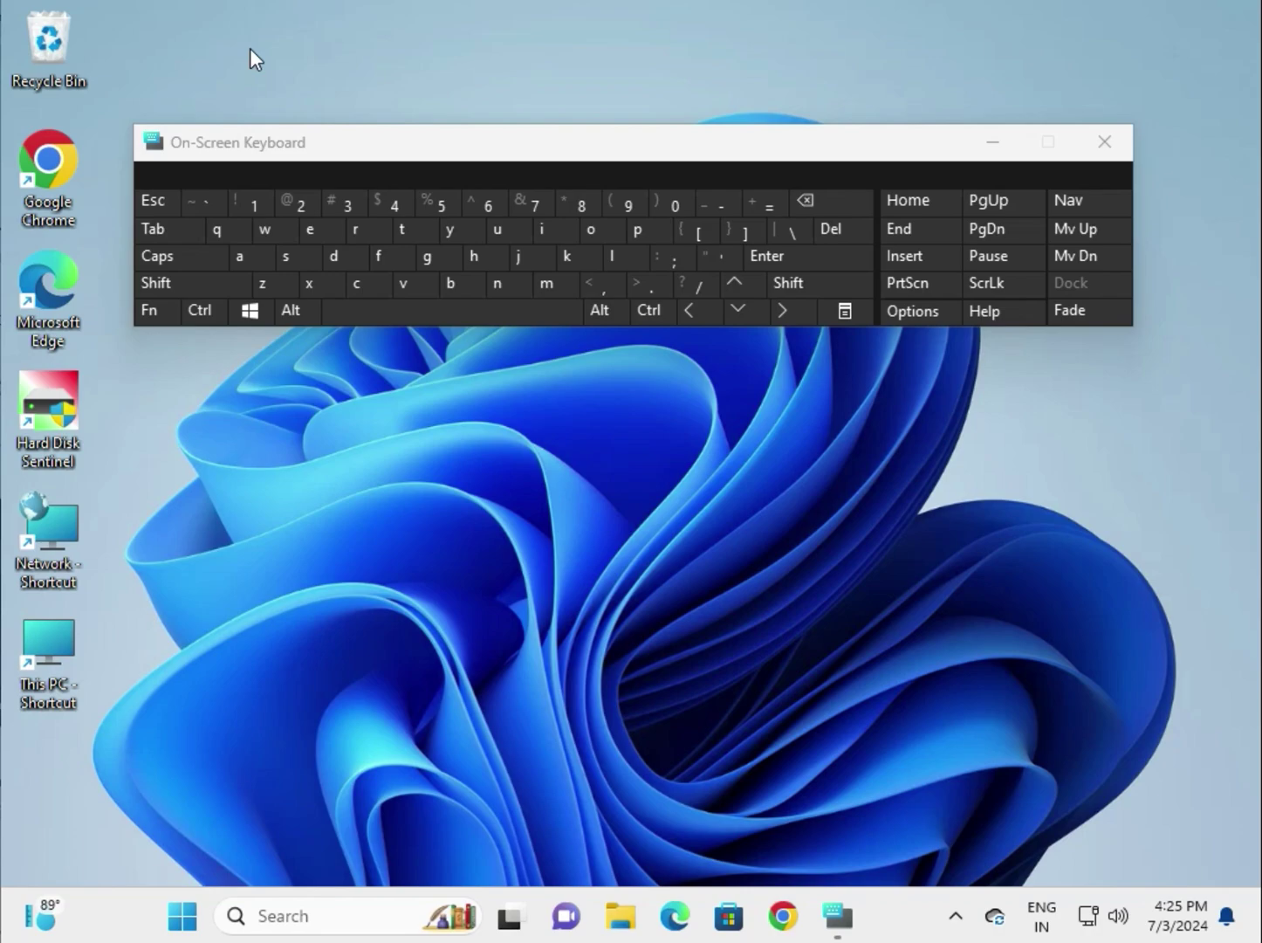
{"action": "left_click", "coordinate": [1105, 135]}
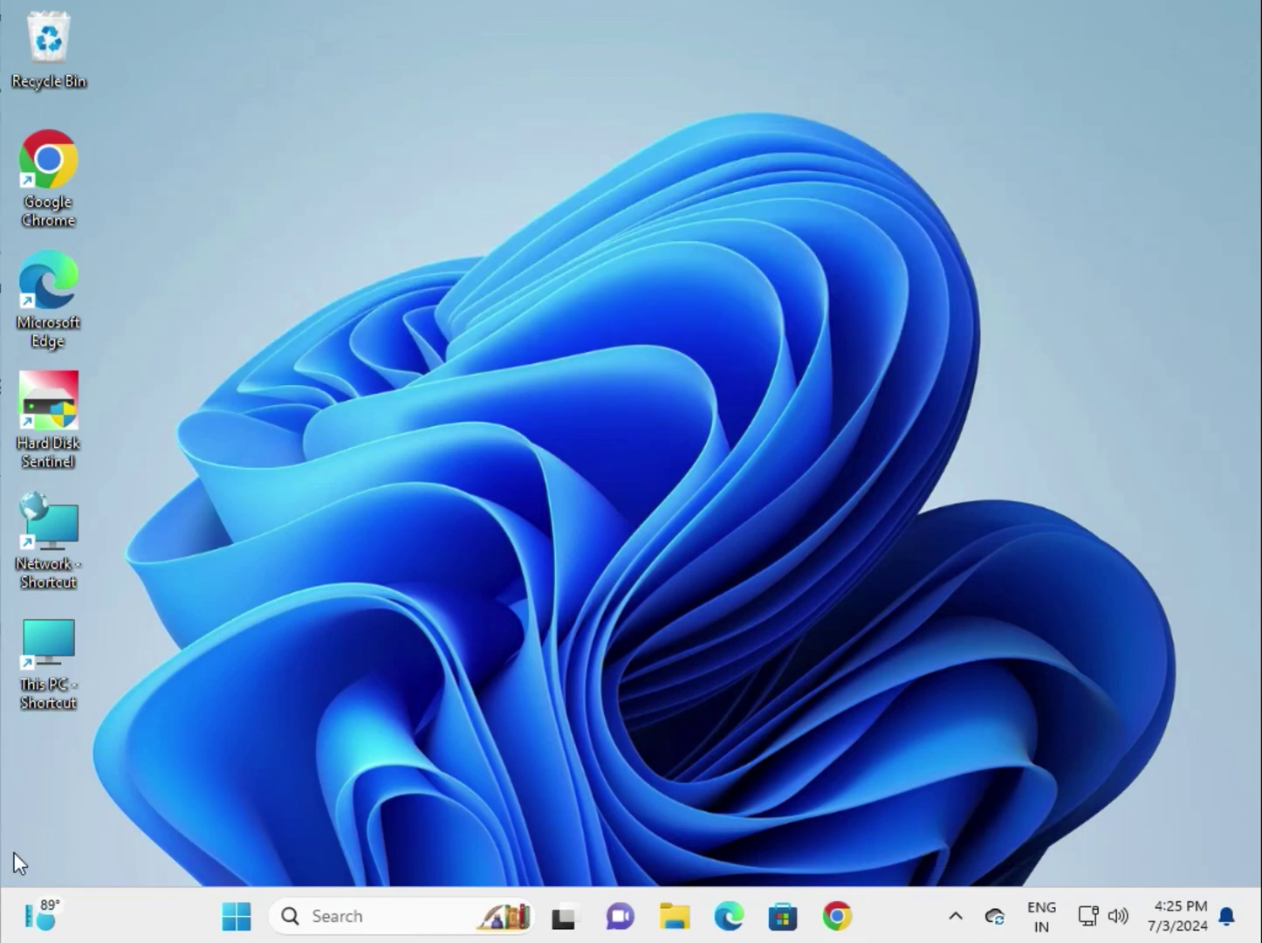